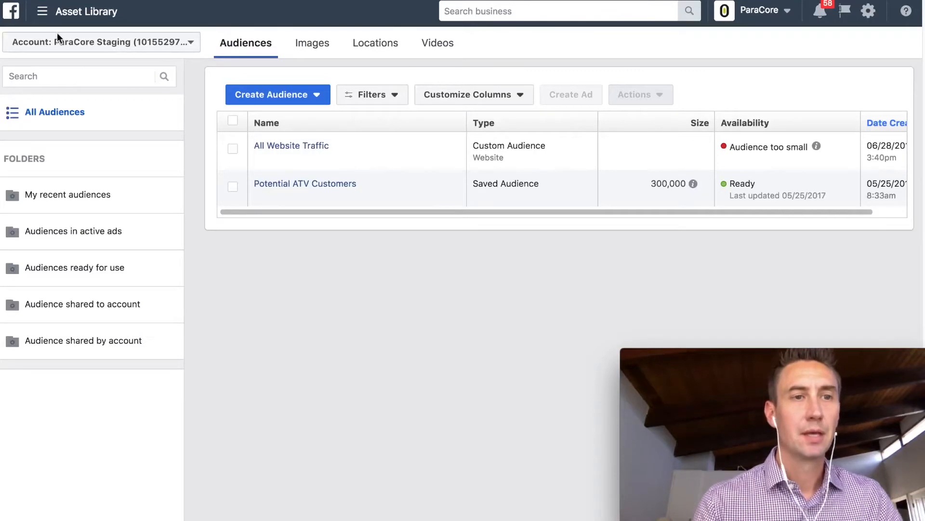
left_click(45, 15)
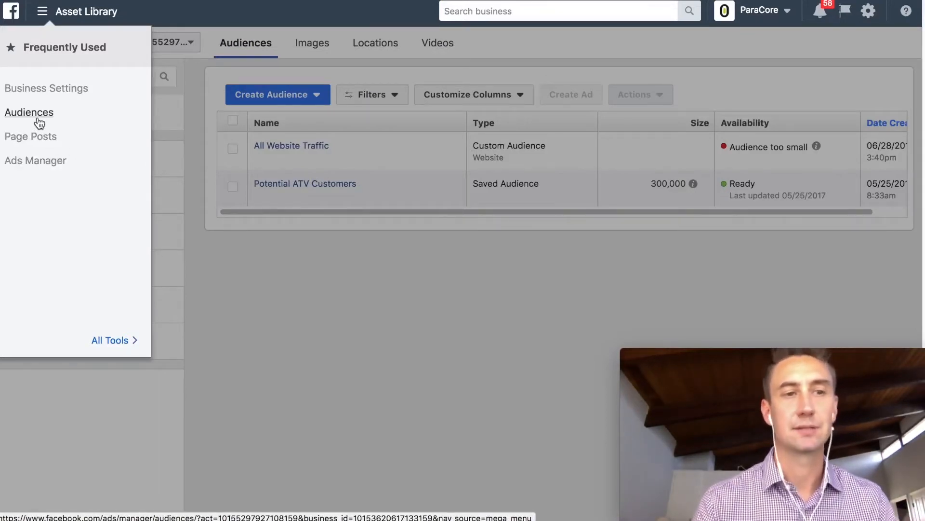
left_click(287, 281)
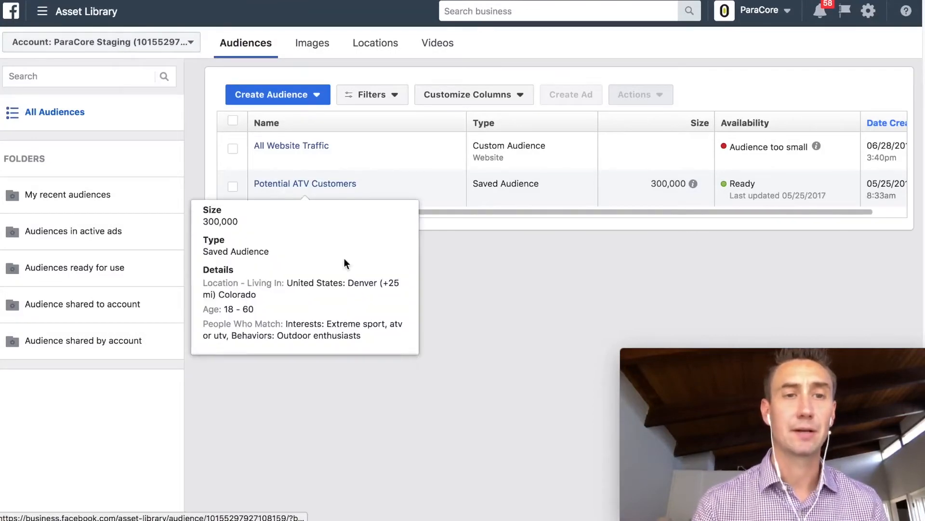
Start a new custom audience based on a customer file, choosing to add customers from your own file or copied data
left_click(275, 103)
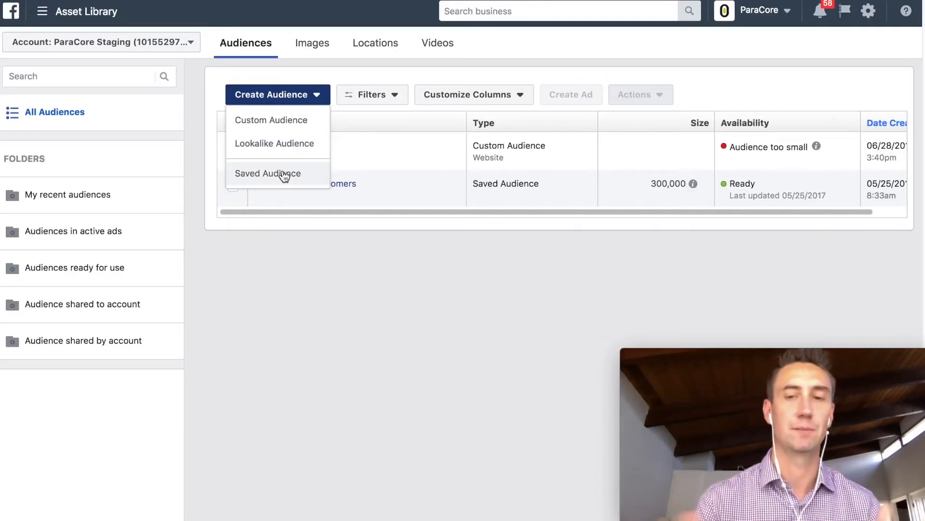
left_click(290, 130)
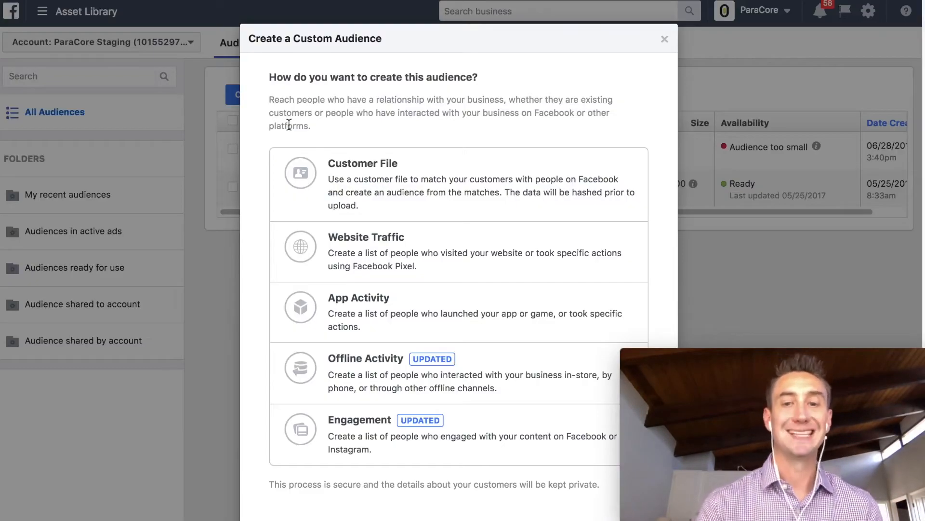
scroll(490, 178, "down", 2)
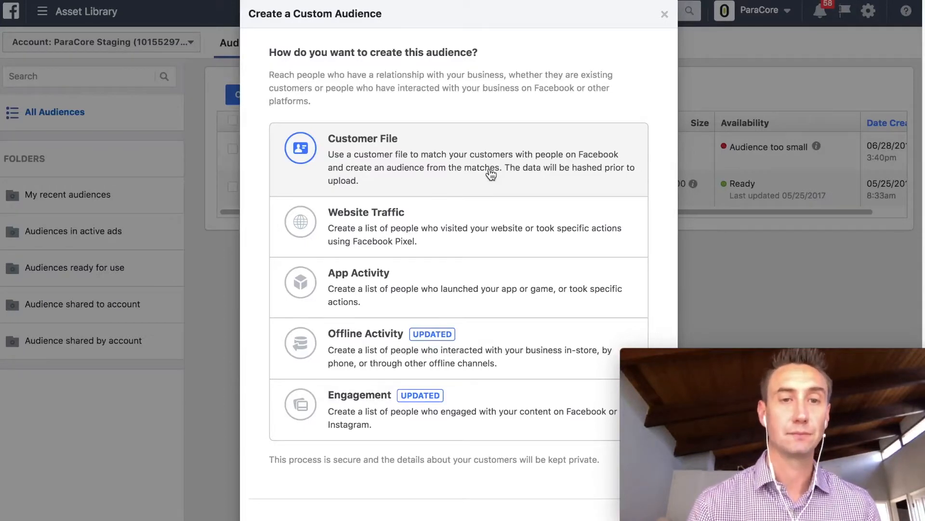
left_click(492, 173)
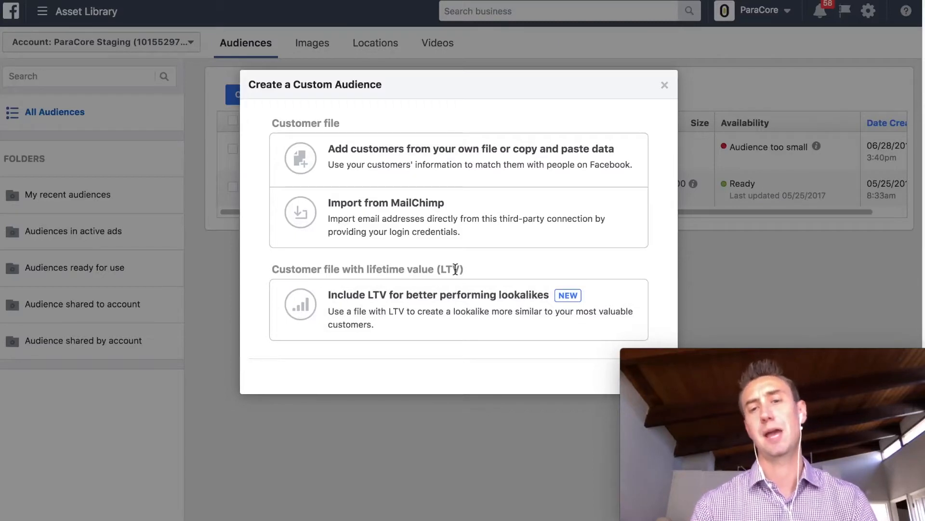
left_click(464, 172)
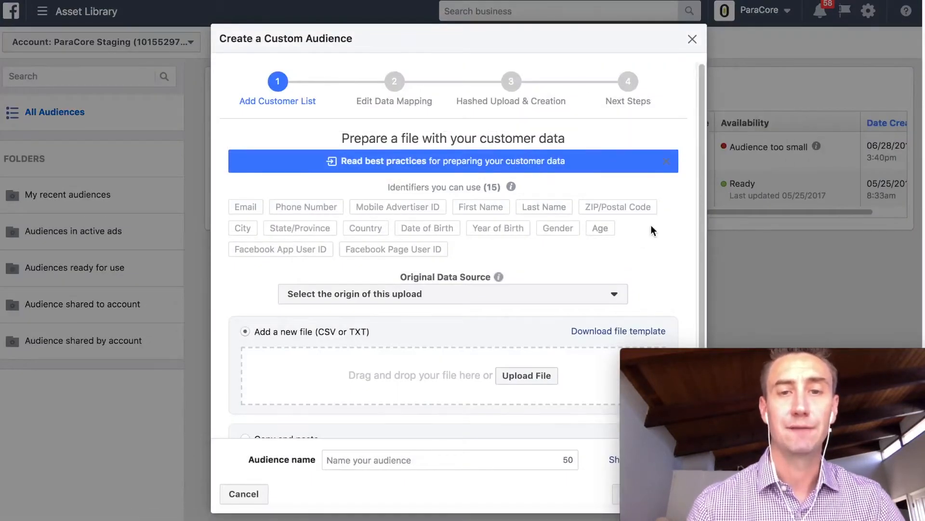
Review the usable customer identifiers and download the file template for the customer list
scroll(651, 226, "down", 1)
scroll(650, 226, "up", 1)
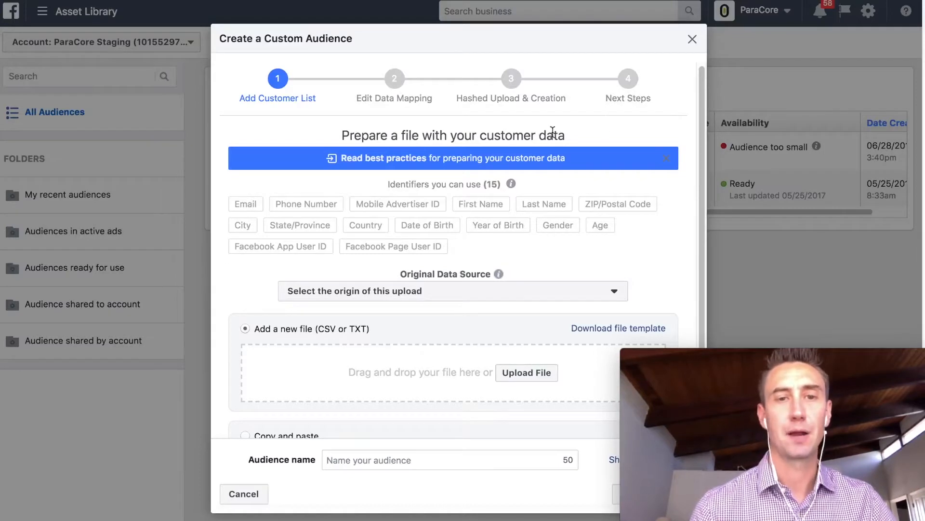
scroll(553, 133, "down", 2)
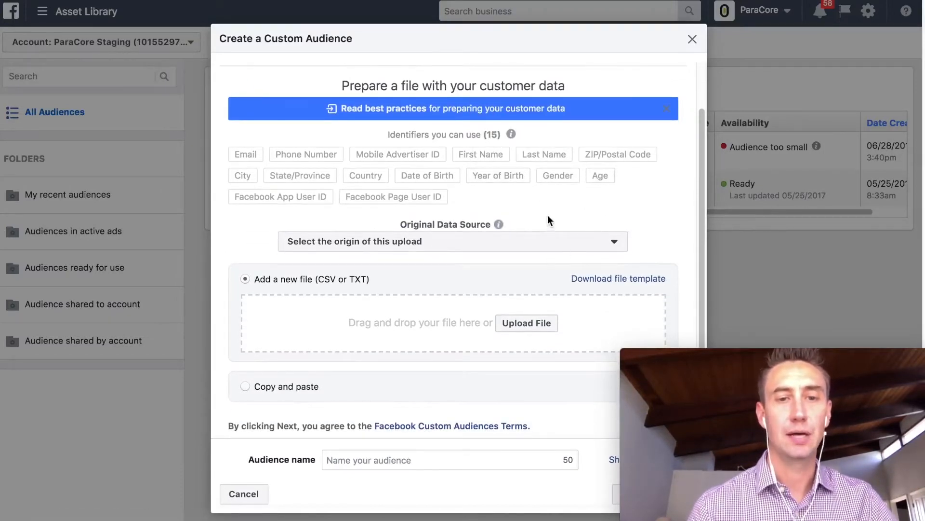
scroll(548, 216, "down", 1)
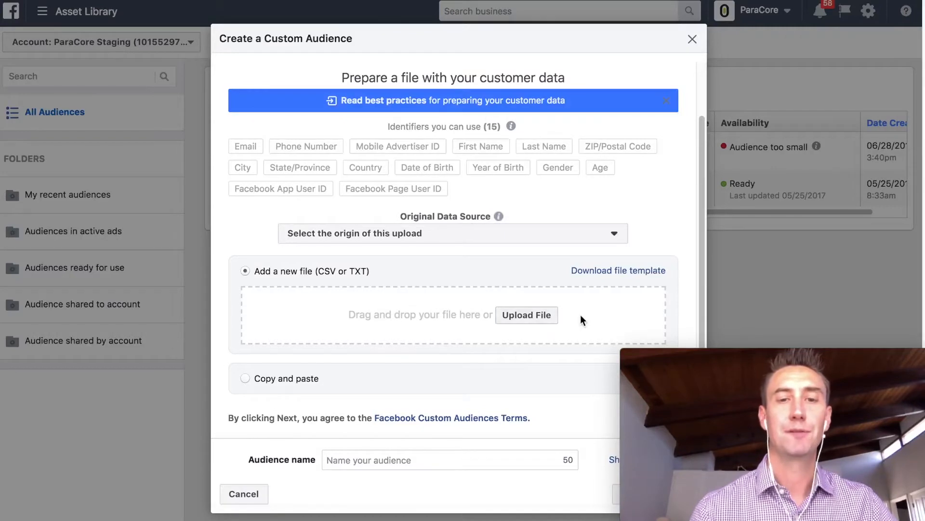
left_click(616, 272)
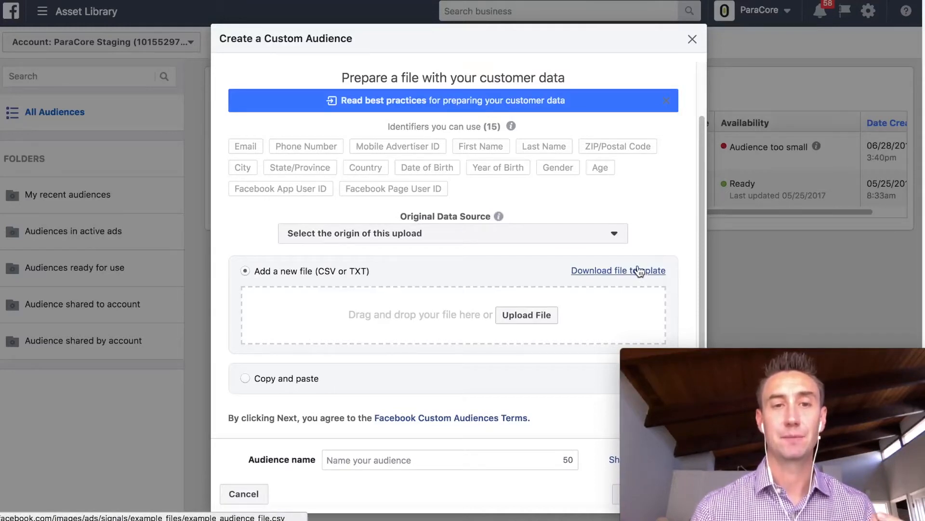
left_click(609, 235)
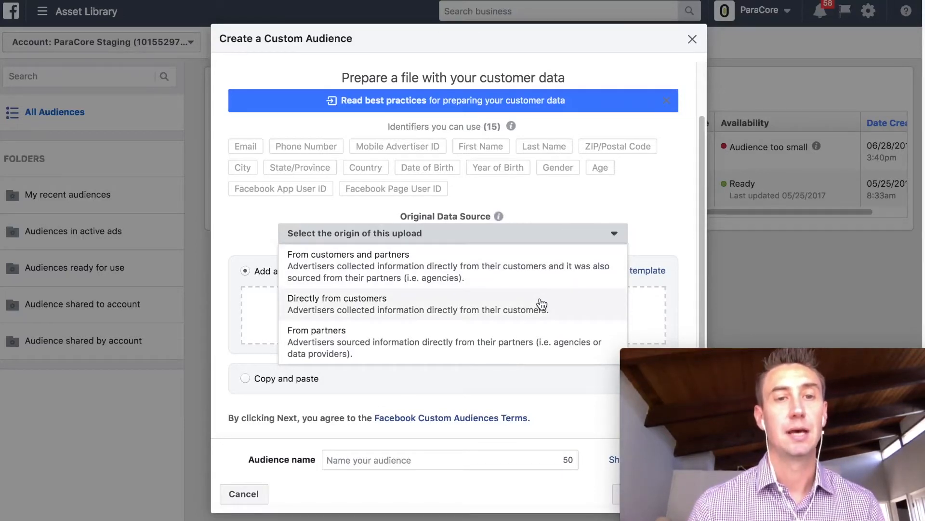
left_click(550, 195)
mouse_move(500, 218)
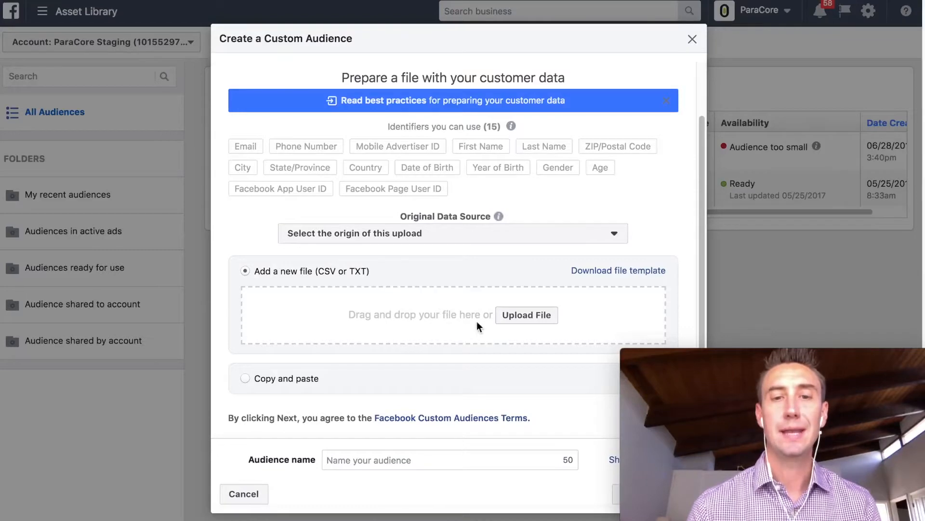
Upload FB example_audience_file.csv from the Desktop as the customer list
left_click(524, 316)
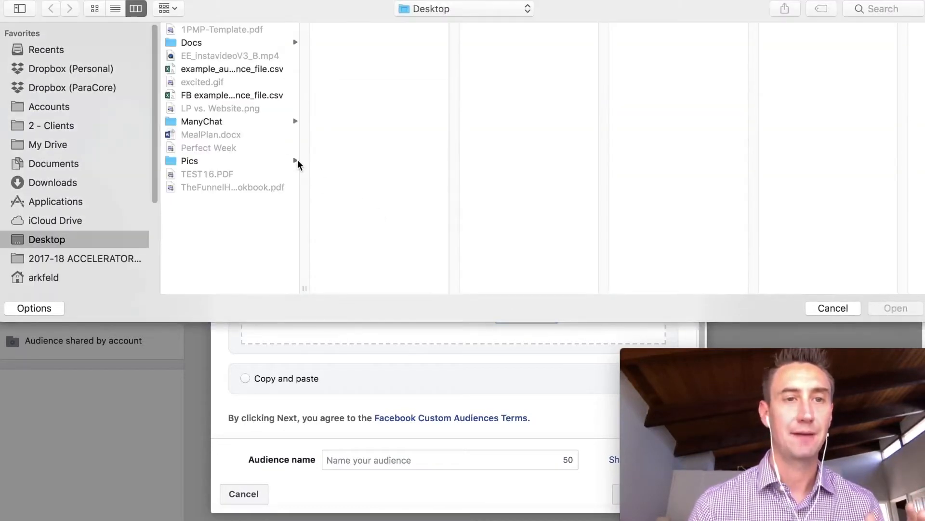
left_click(256, 95)
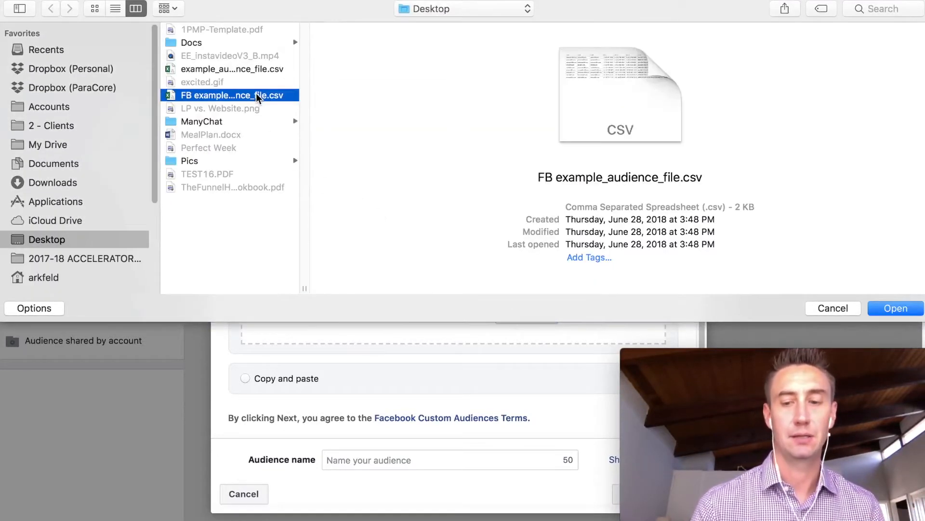
key("Return")
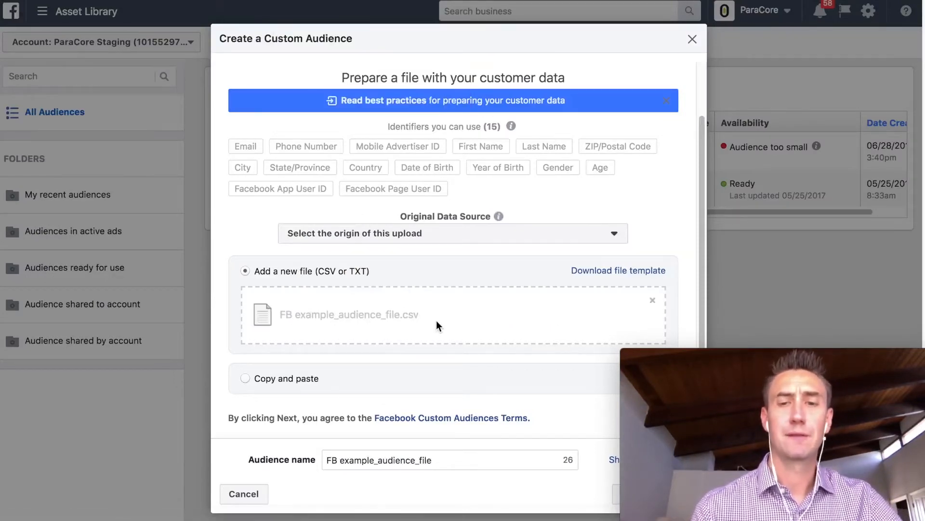
Rename the audience to "Test Audience for YouTube"
scroll(441, 298, "down", 1)
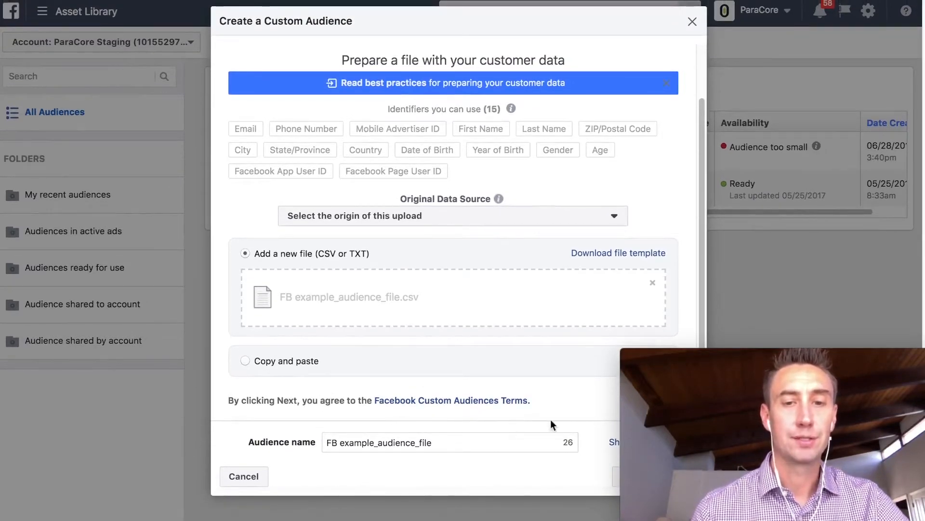
mouse_move(684, 366)
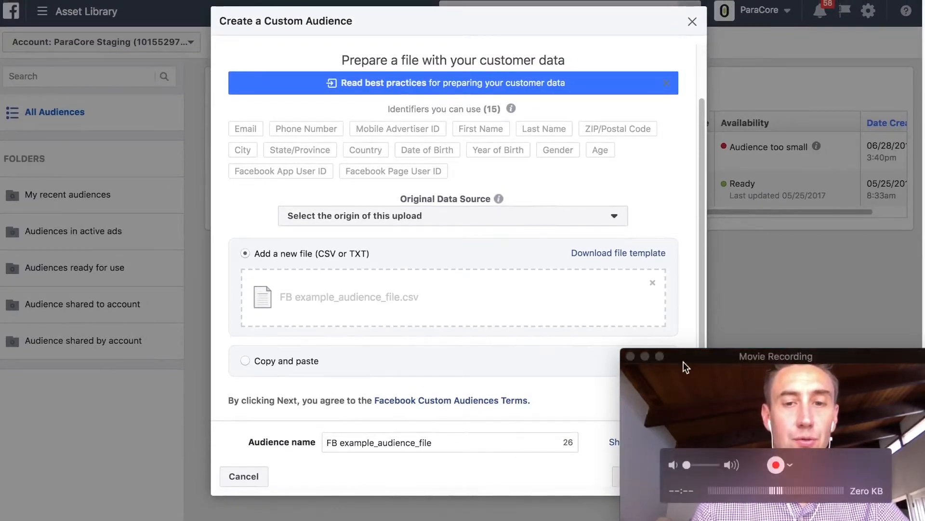
triple_click(367, 441)
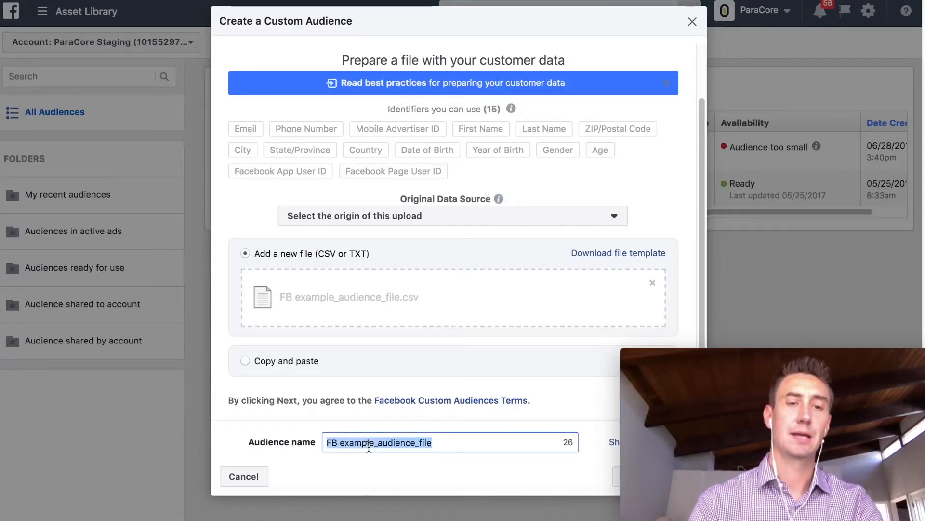
type("Test Audience for")
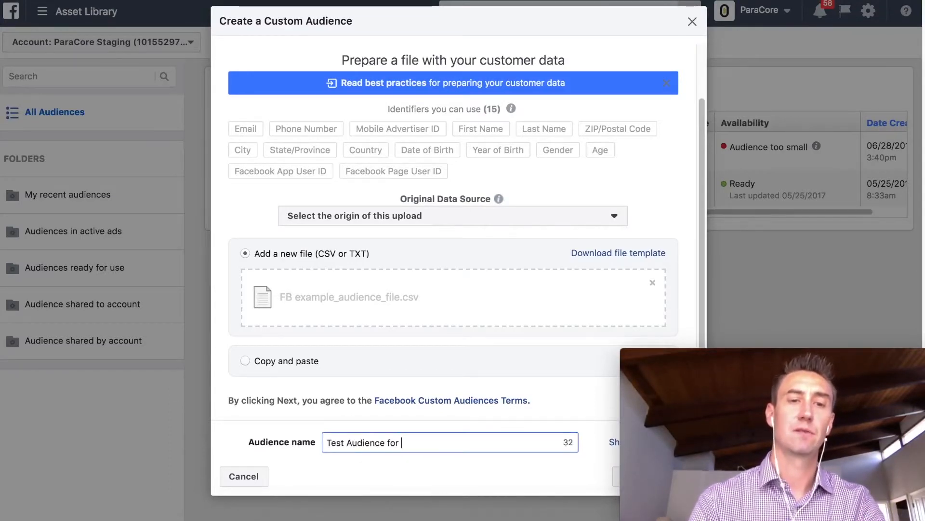
type(" YouTube")
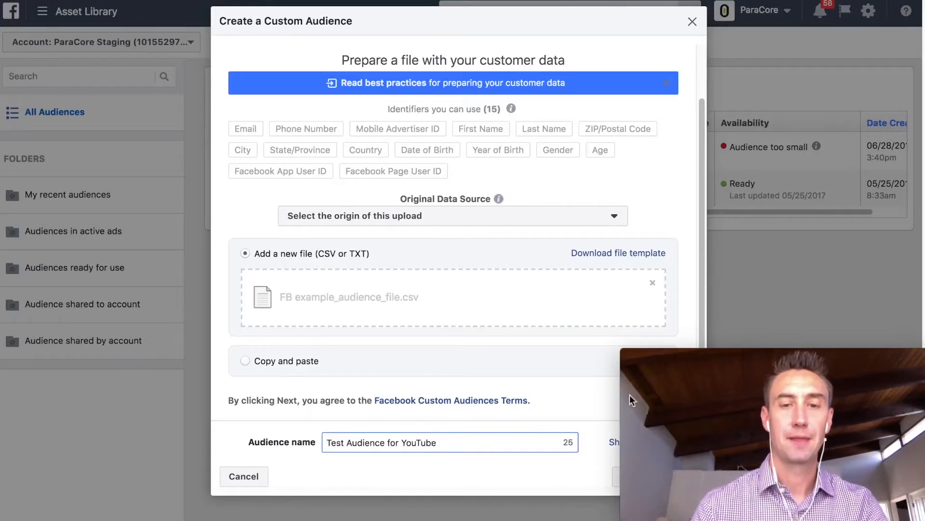
Set the original data source to Directly from customers and continue to the data mapping stage
left_click_drag(684, 354, 674, 272)
left_click(557, 217)
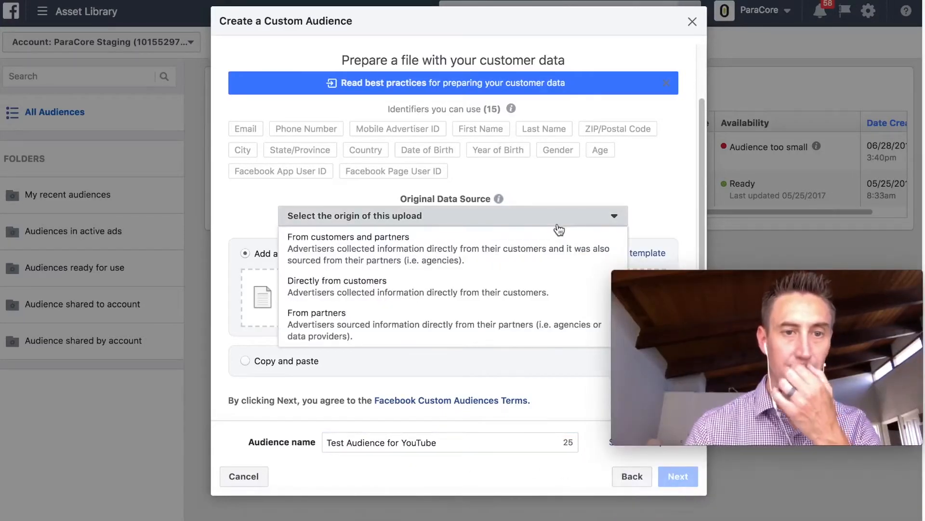
left_click(539, 292)
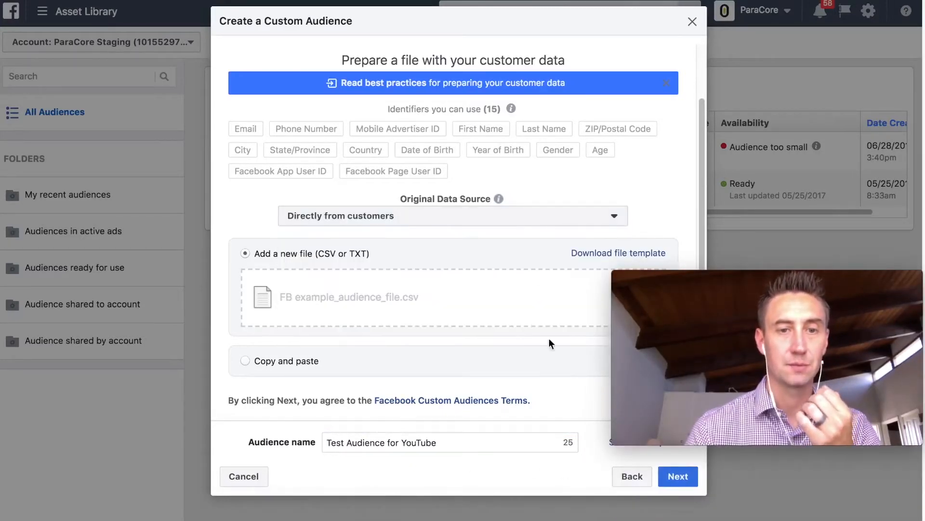
left_click(683, 477)
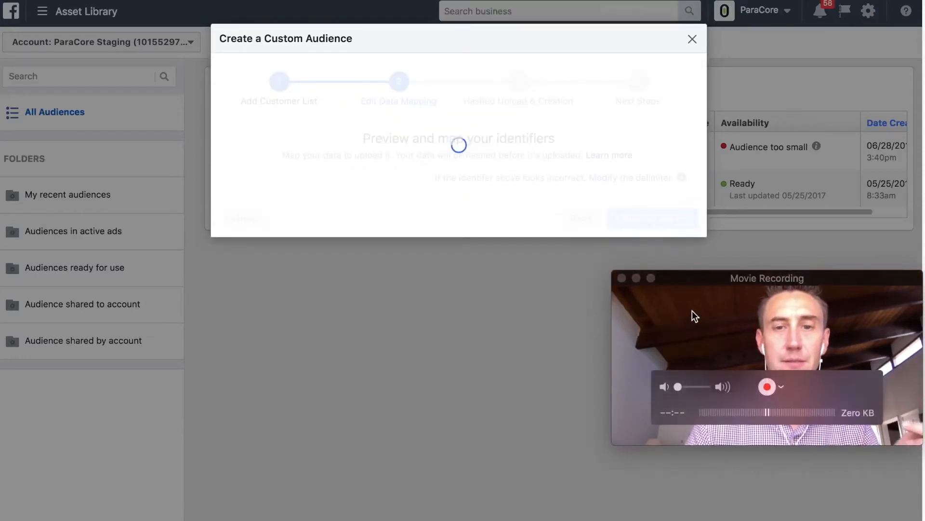
left_click_drag(704, 278, 706, 356)
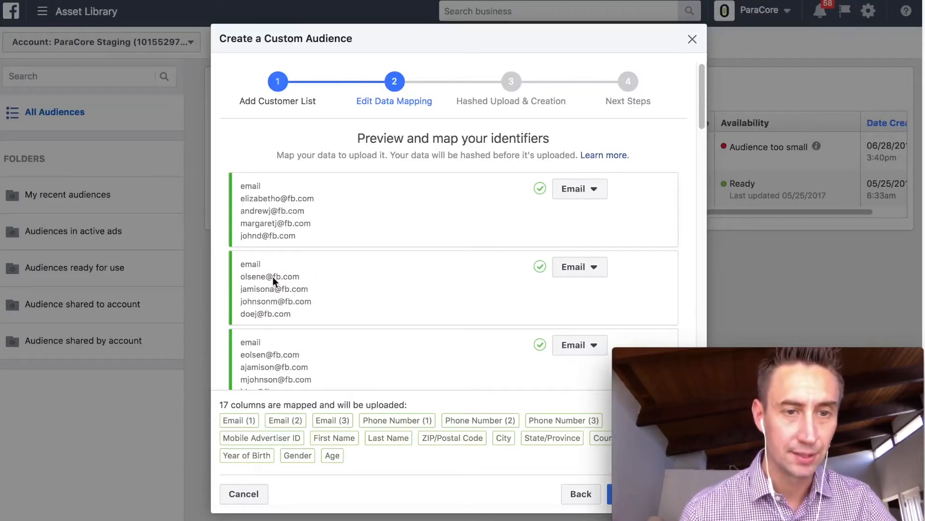
Examine how each column of the uploaded customer file is mapped to an identifier, from email through date of birth
scroll(340, 210, "down", 3)
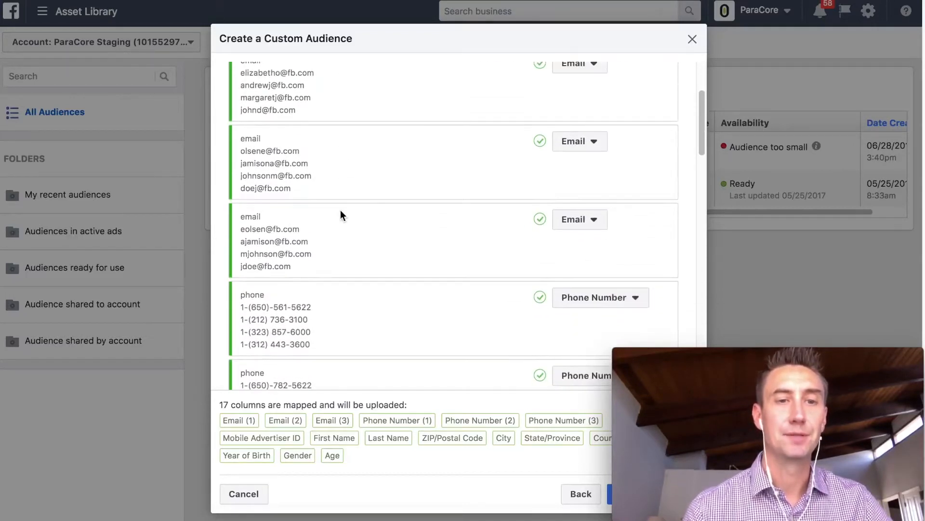
scroll(426, 172, "up", 1)
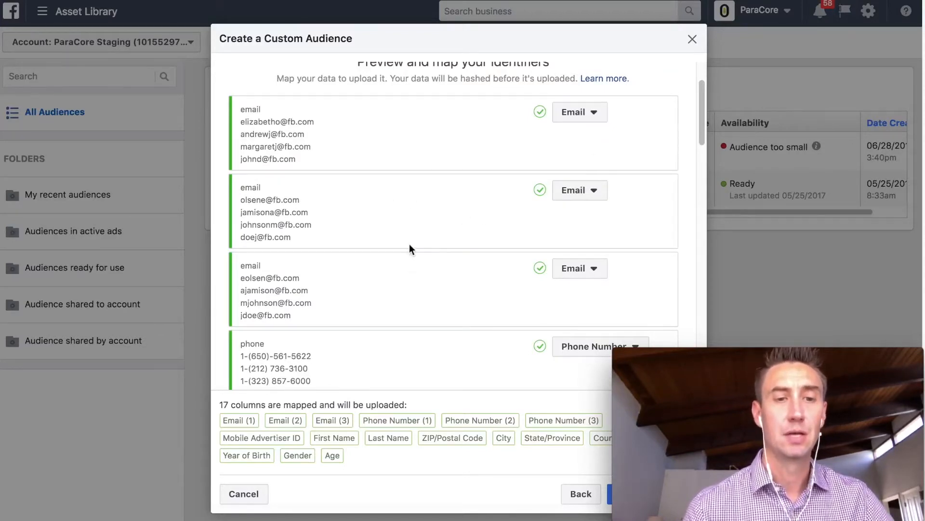
scroll(409, 244, "down", 2)
scroll(410, 244, "up", 2)
scroll(409, 244, "down", 3)
scroll(410, 244, "down", 8)
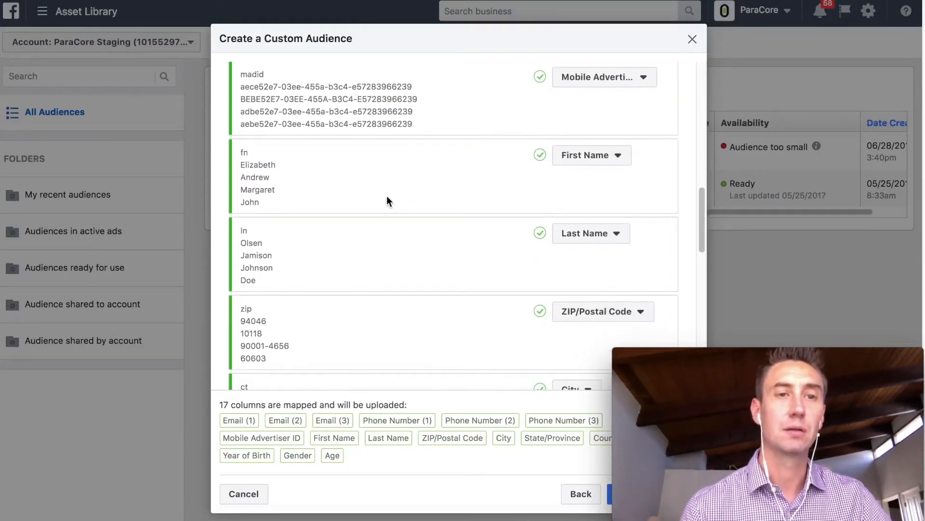
scroll(387, 196, "down", 1)
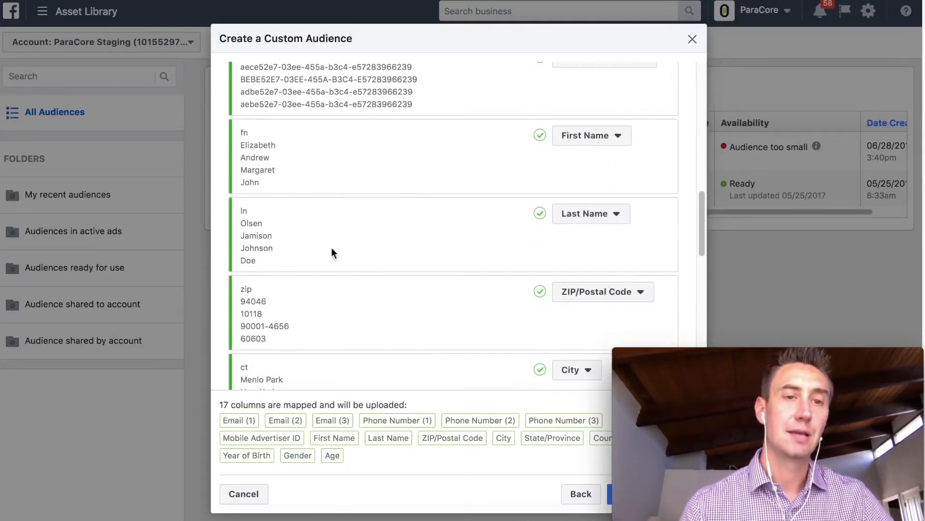
scroll(331, 248, "down", 3)
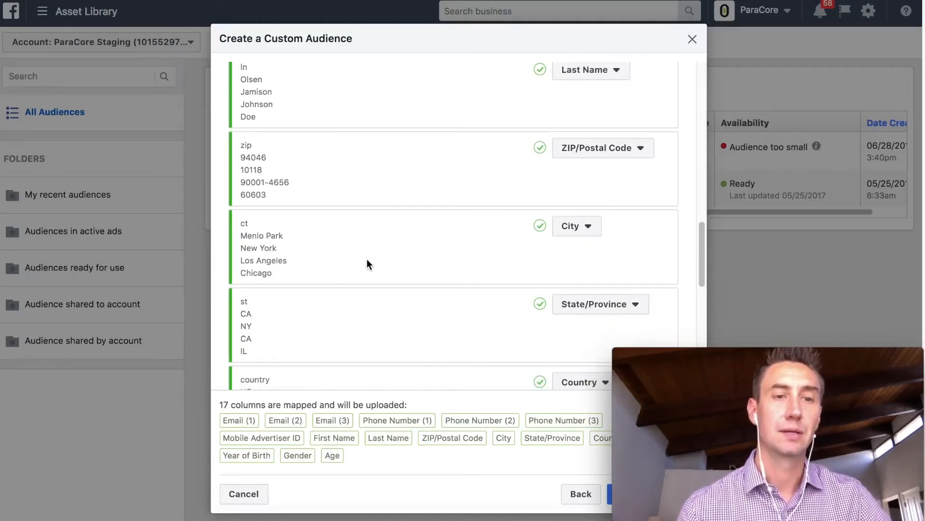
scroll(367, 262, "down", 3)
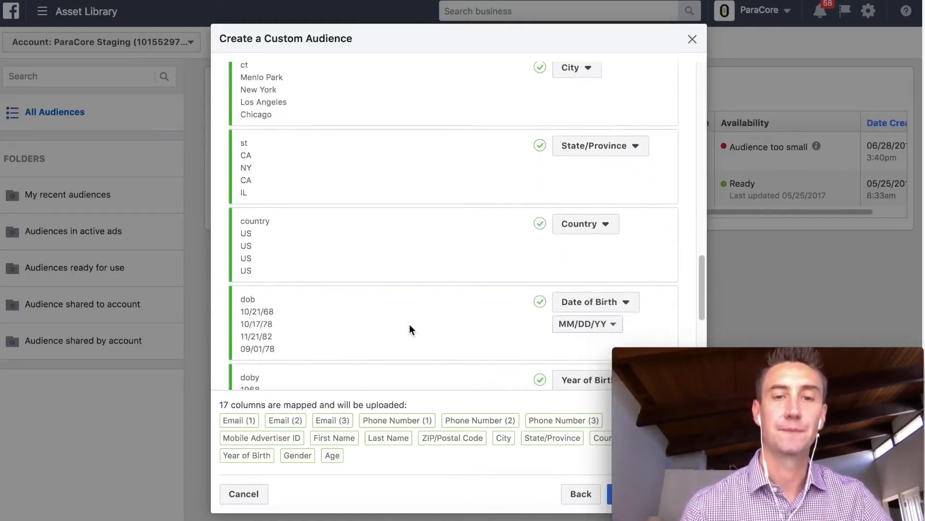
scroll(410, 326, "up", 10)
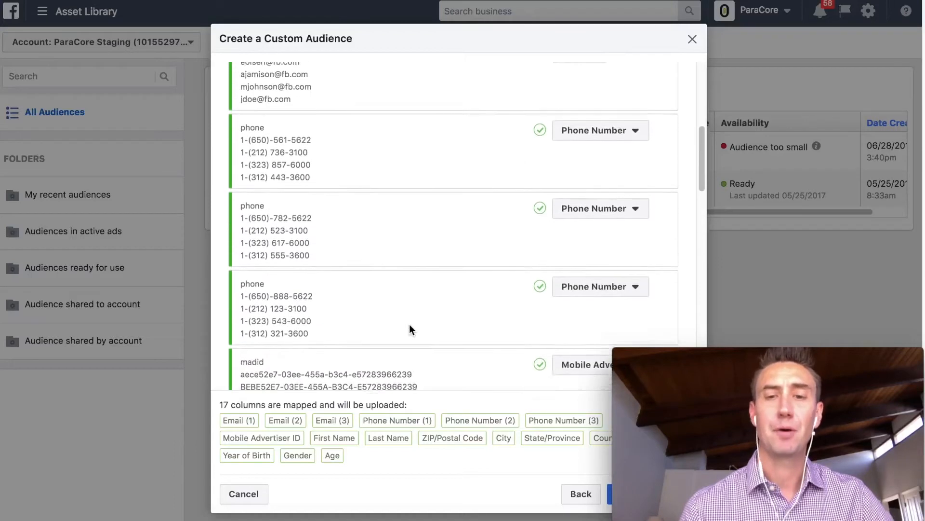
scroll(409, 329, "up", 1)
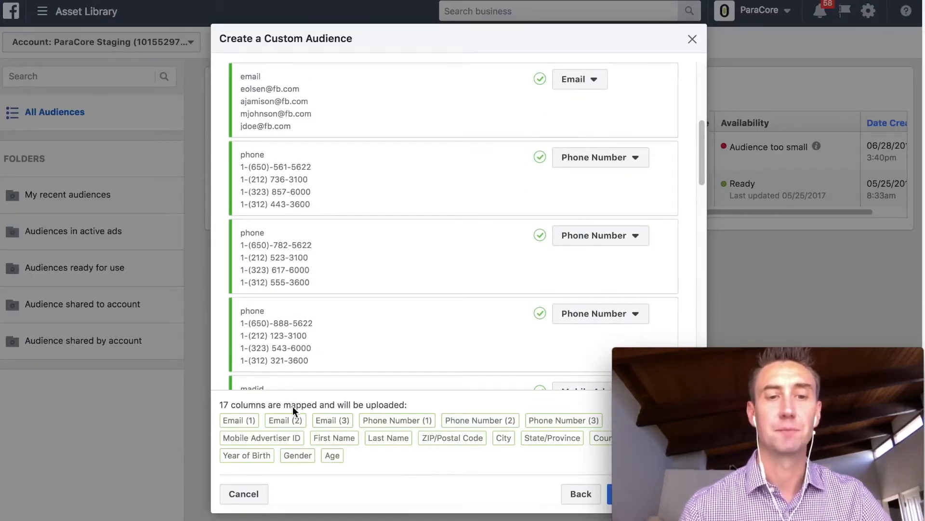
scroll(427, 268, "up", 5)
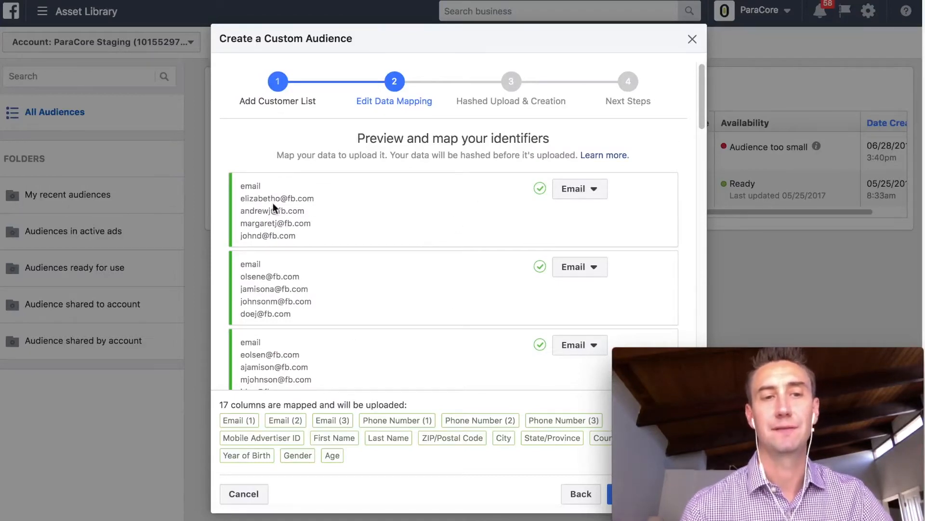
Upload the customer data with the existing identifier mapping, create the custom audience and finish the creation wizard
left_click(574, 189)
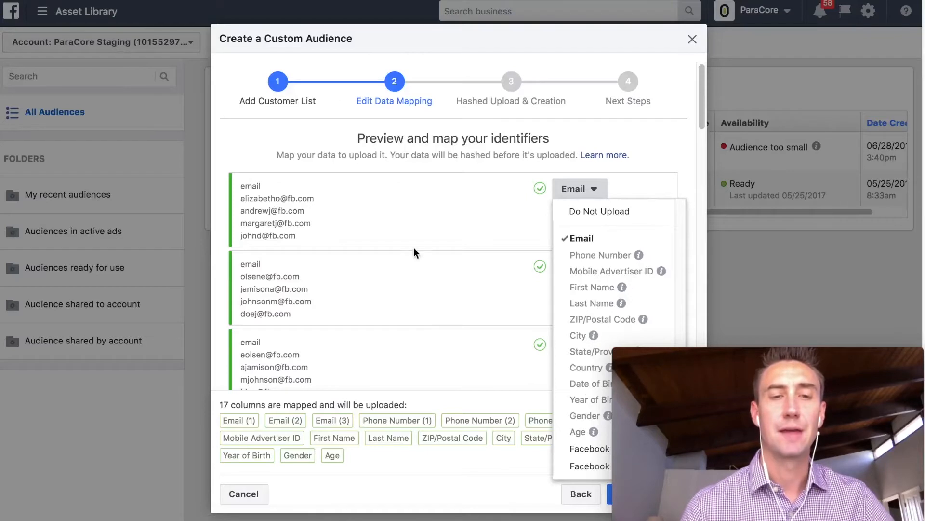
left_click(414, 220)
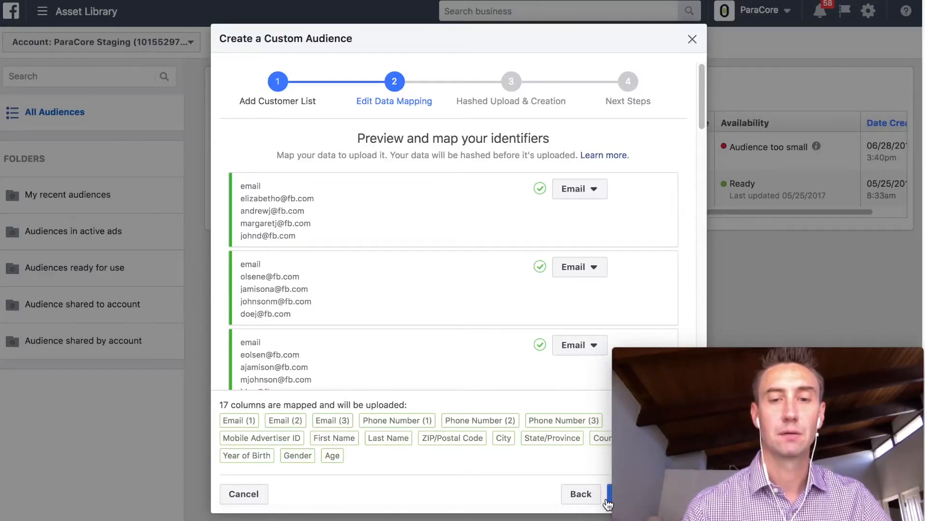
left_click_drag(695, 360, 694, 300)
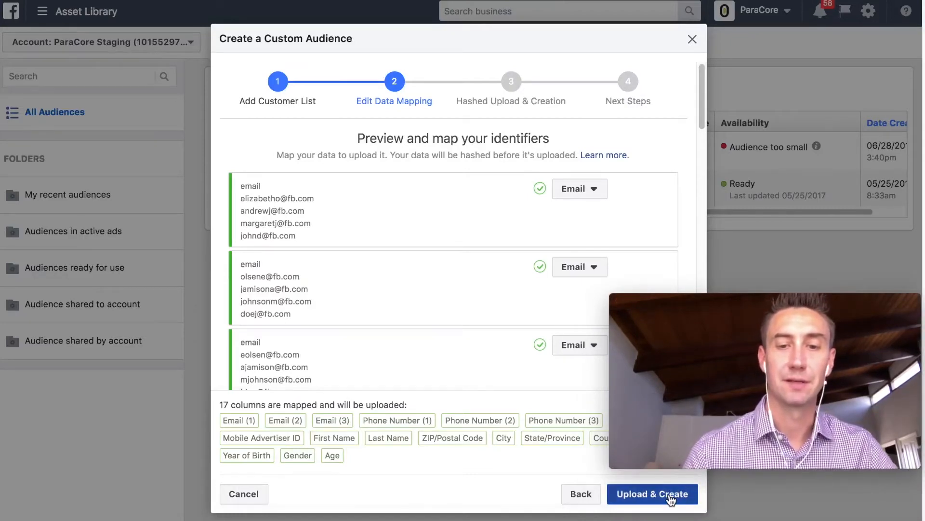
left_click(679, 491)
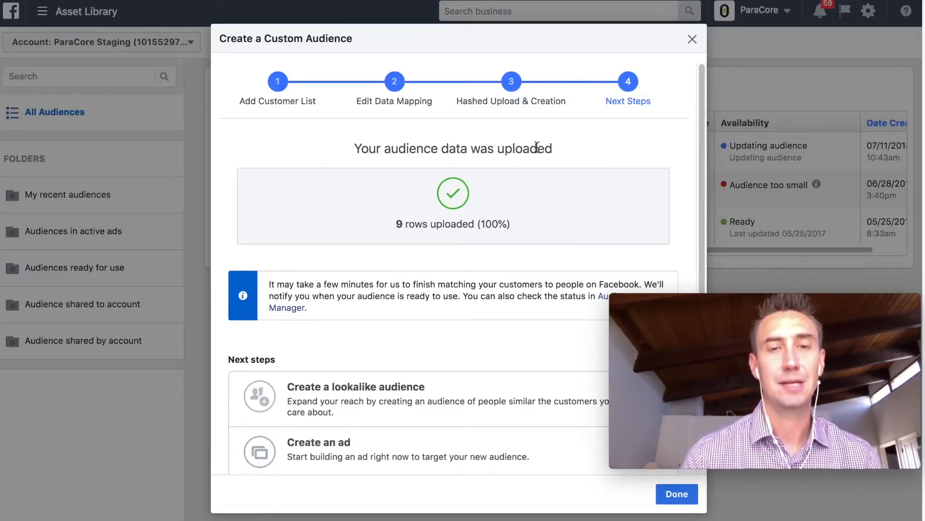
scroll(429, 302, "down", 2)
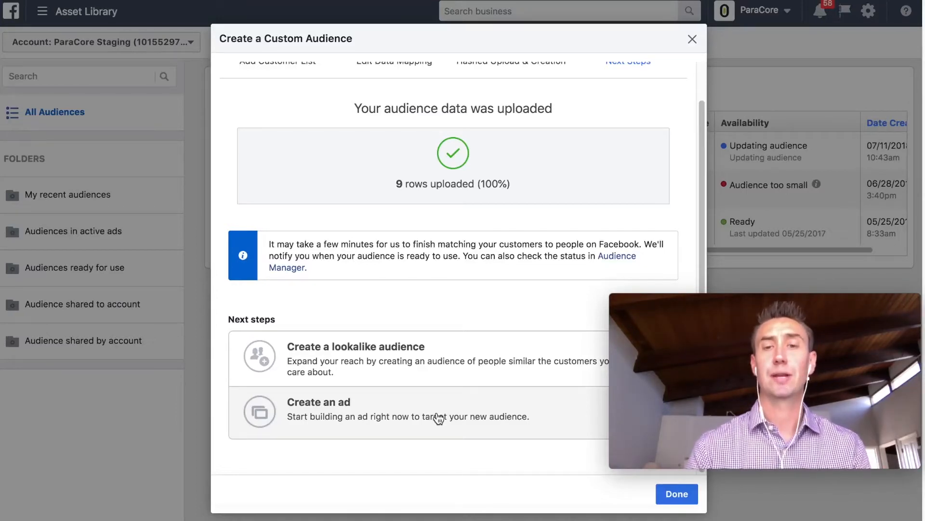
left_click(659, 493)
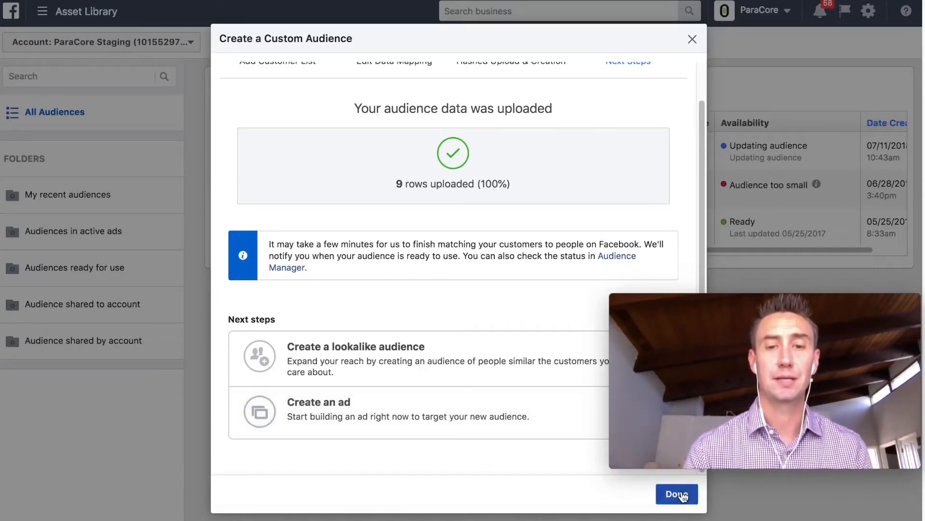
Open the details of Test Audience for YouTube and review the actions available for it
mouse_move(296, 221)
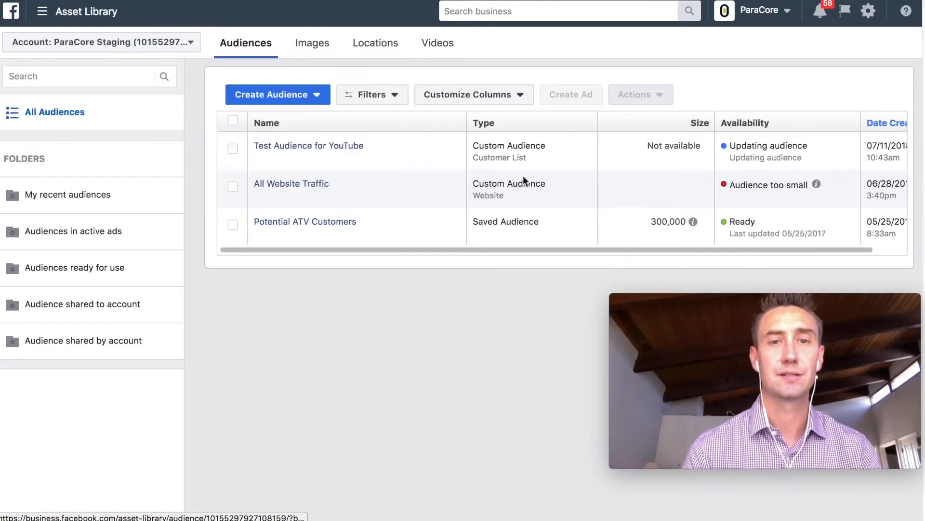
mouse_move(333, 147)
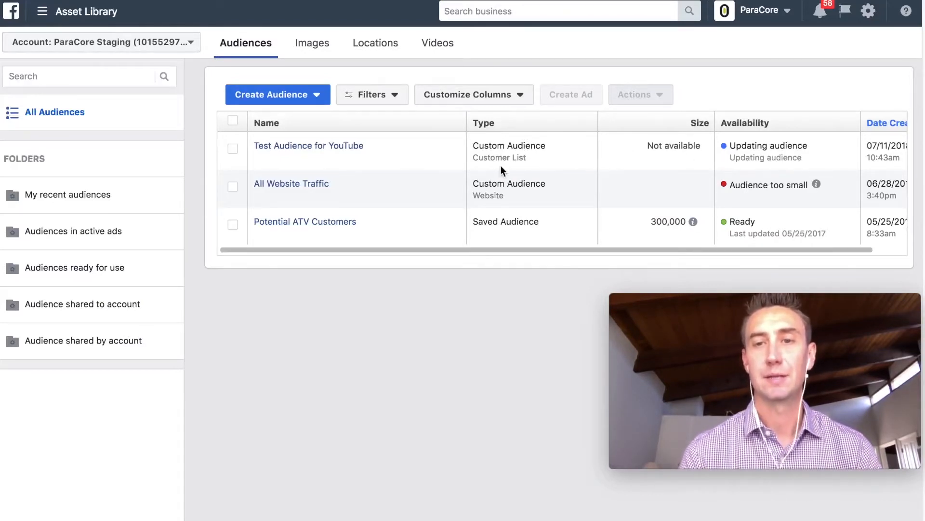
left_click(352, 150)
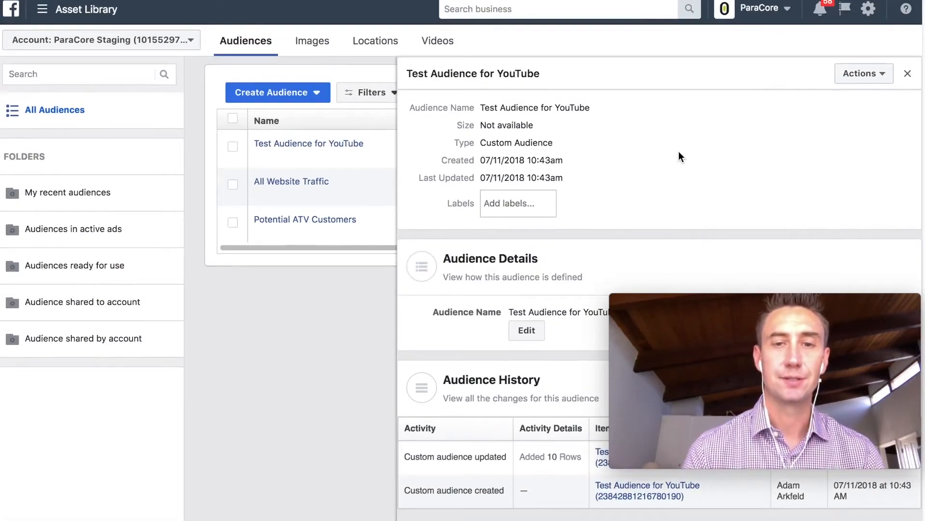
left_click(867, 73)
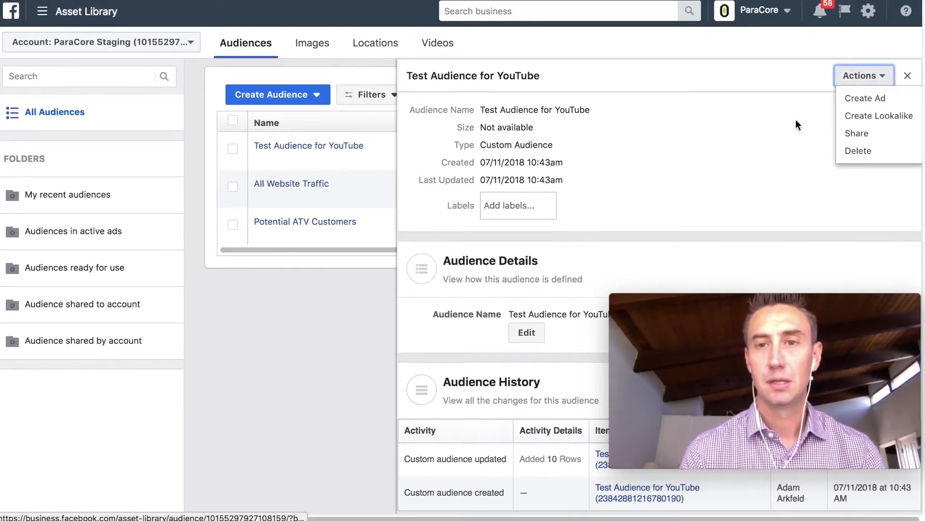
left_click(759, 145)
left_click(863, 77)
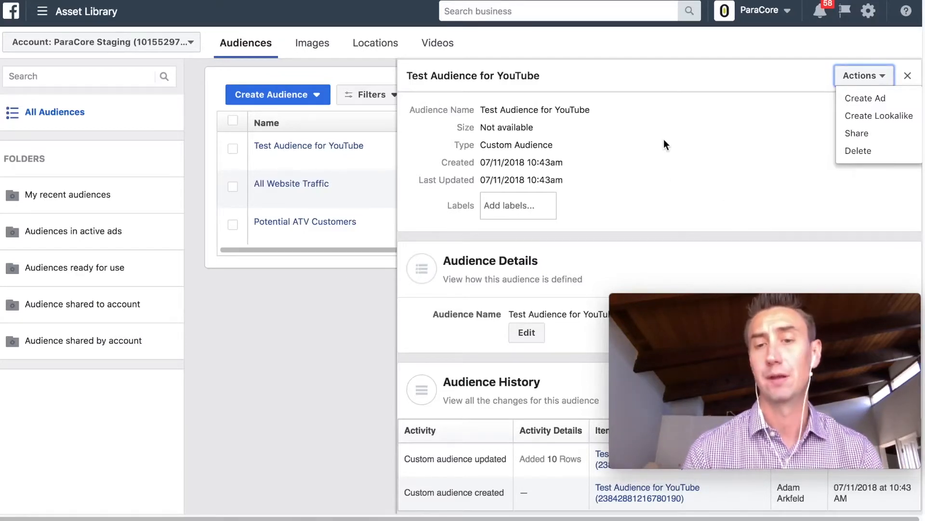
scroll(664, 140, "down", 1)
left_click(597, 260)
Open the audience for editing and look through the file upload stages for adding and removing customers
left_click(537, 341)
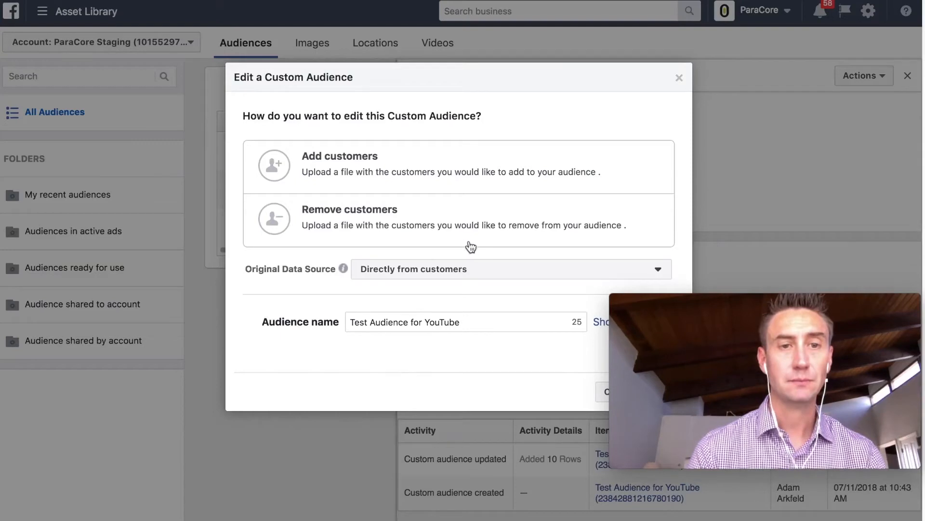
left_click(417, 190)
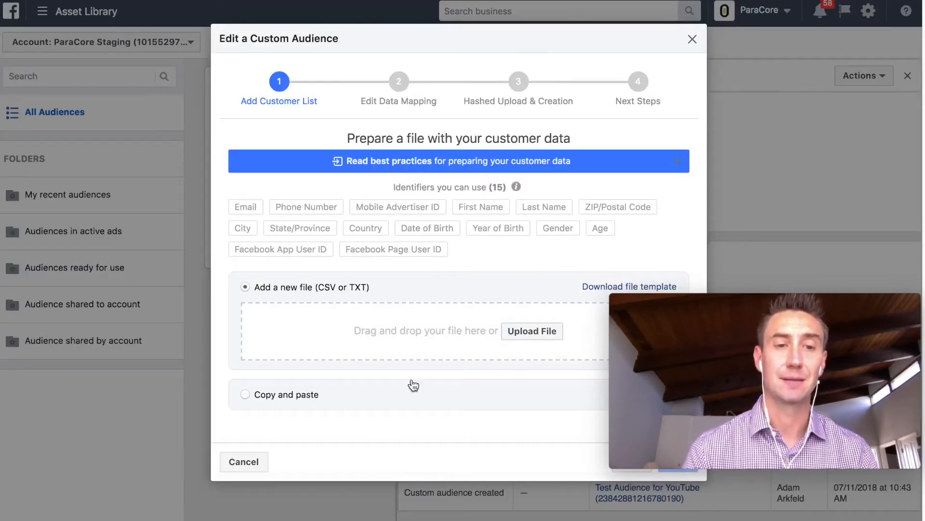
mouse_move(702, 302)
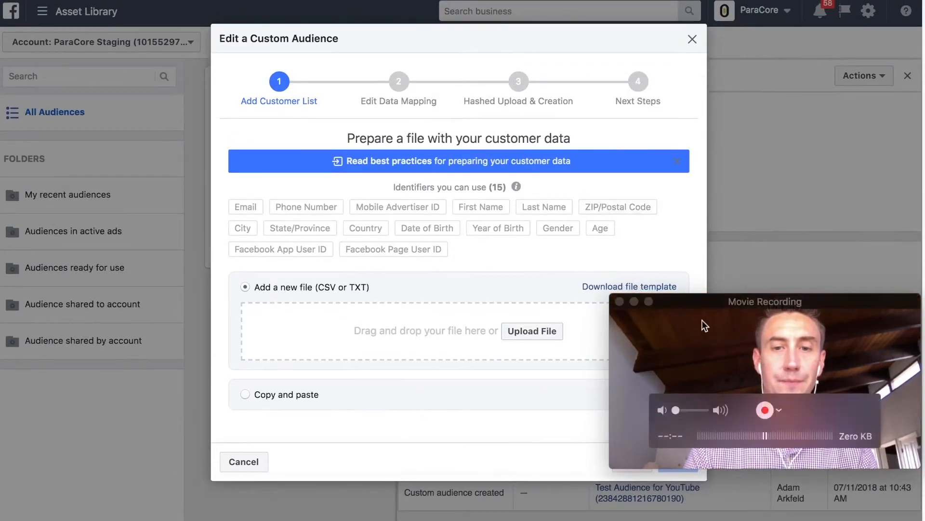
left_click_drag(702, 301, 702, 279)
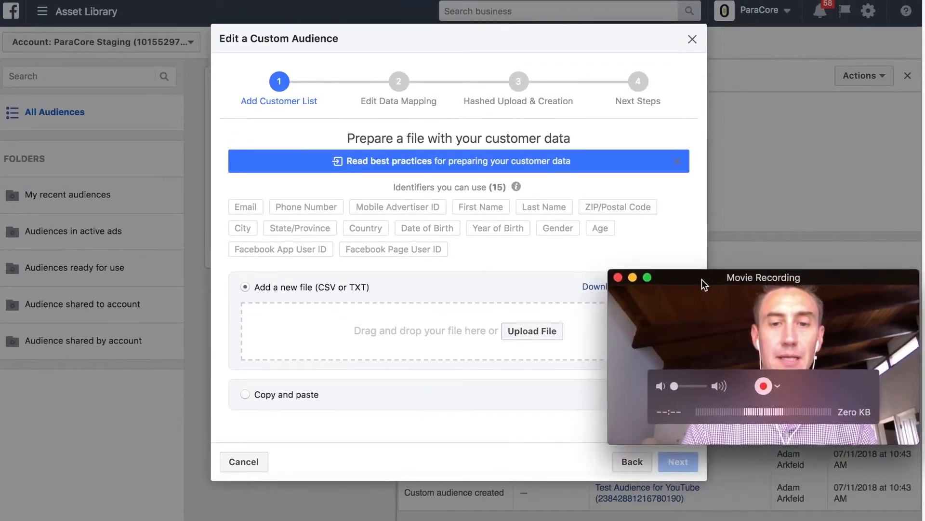
left_click(635, 463)
left_click(412, 226)
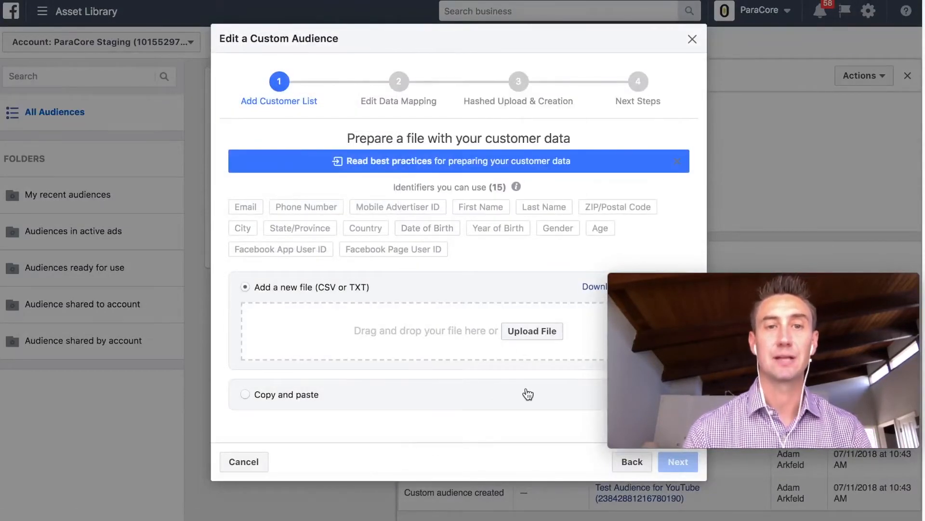
left_click(618, 464)
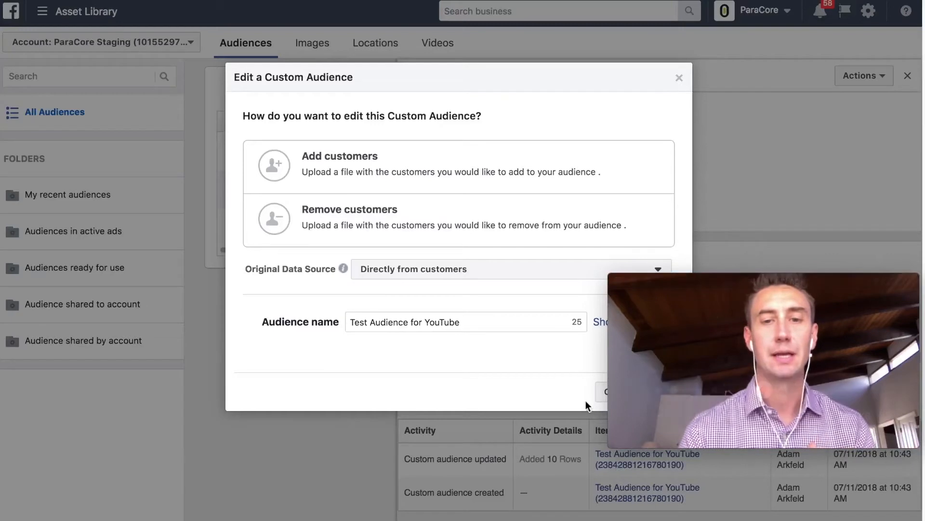
Inspect the original data source and audience name fields, cancel the edit and close the audience details
left_click(520, 276)
left_click(520, 276)
left_click(509, 322)
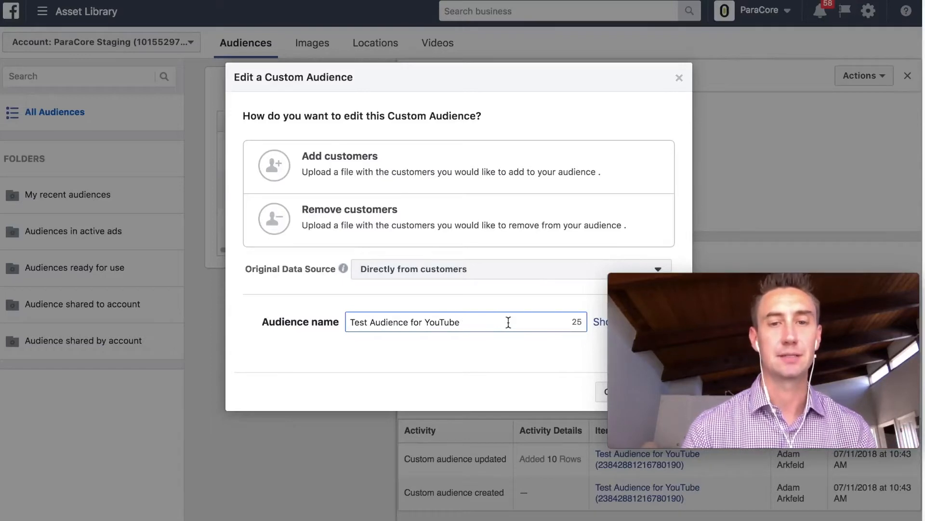
left_click(599, 393)
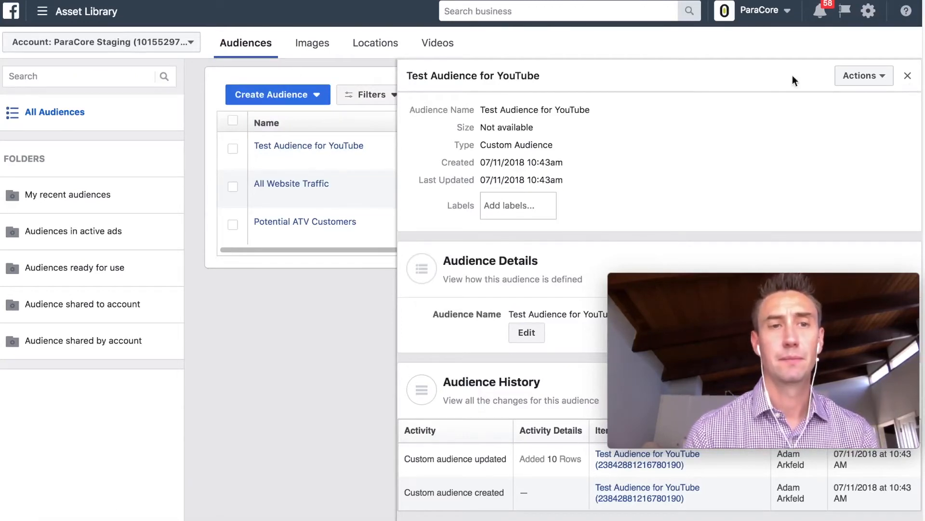
left_click(908, 76)
Start a new custom audience based on website traffic
left_click(317, 94)
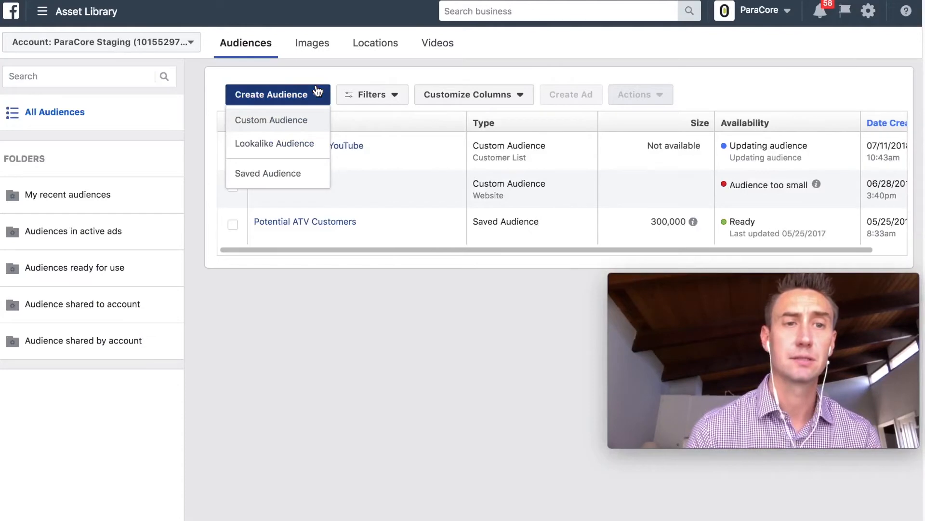
left_click(304, 121)
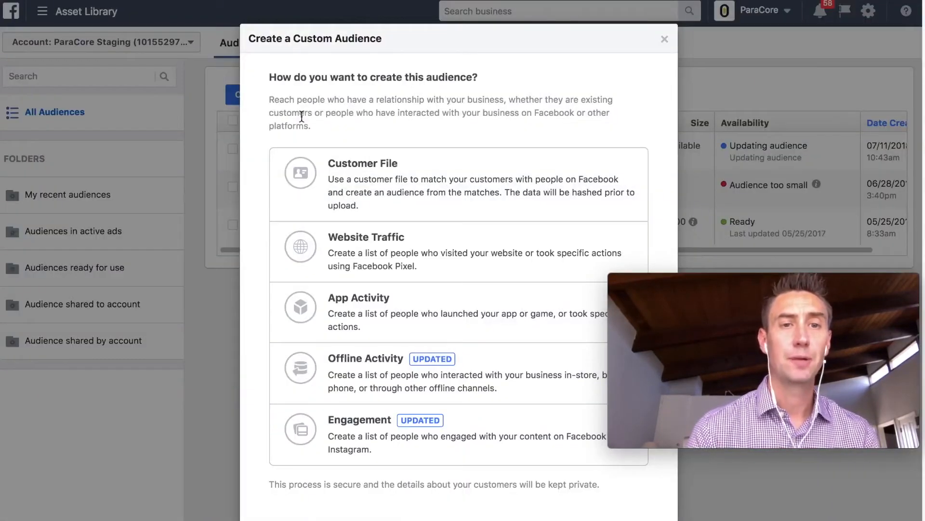
left_click(435, 240)
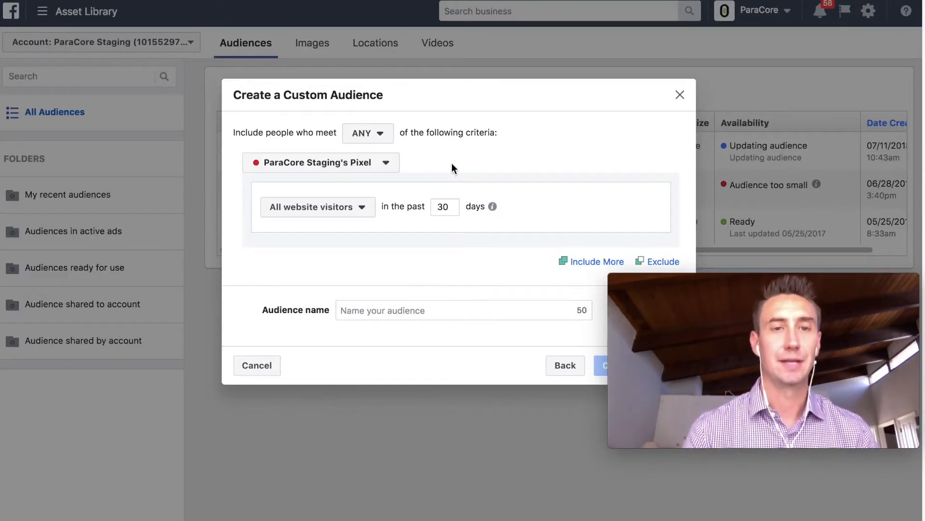
Read the explanations of the ANY and ALL options for combining the audience's inclusion criteria
left_click(378, 135)
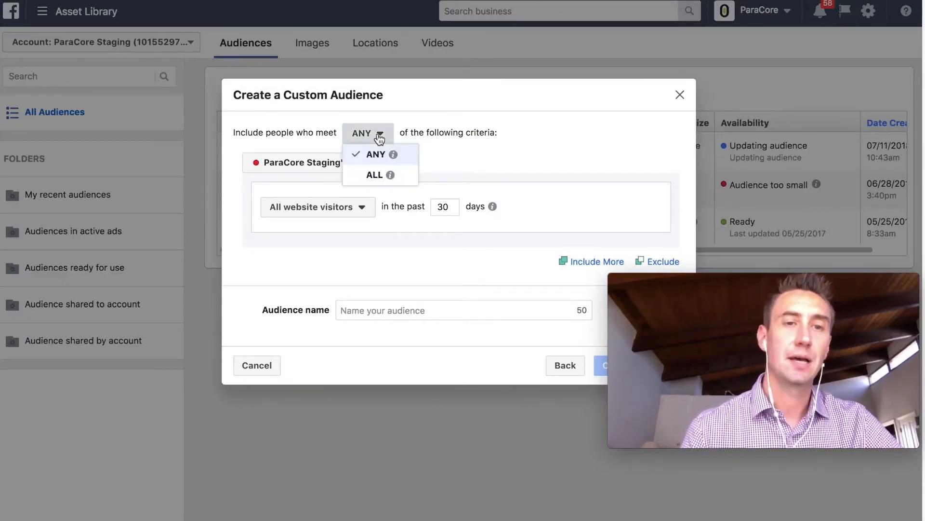
left_click(475, 152)
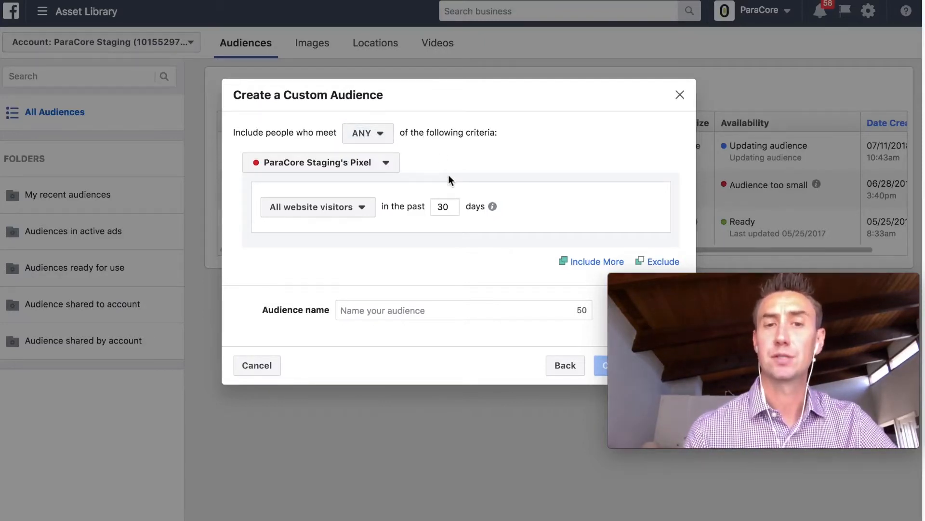
left_click(378, 135)
mouse_move(397, 160)
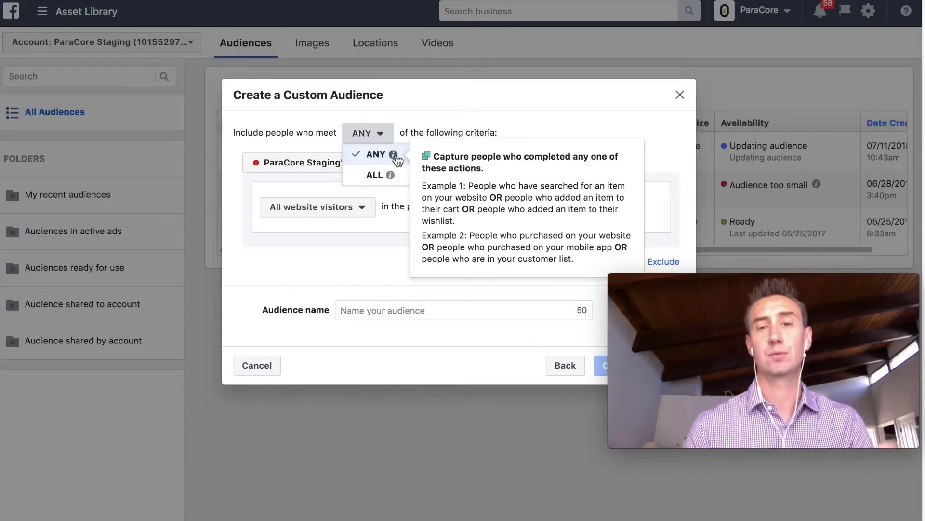
mouse_move(394, 176)
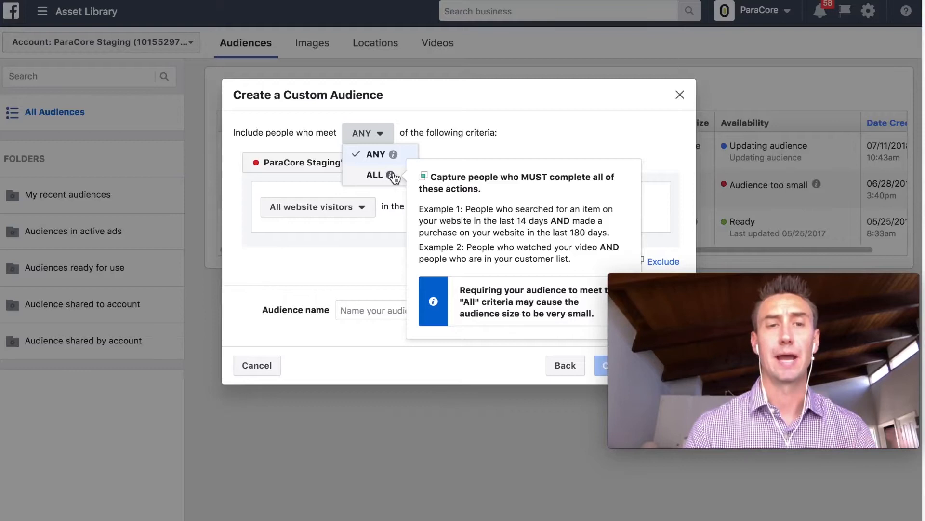
left_click(565, 144)
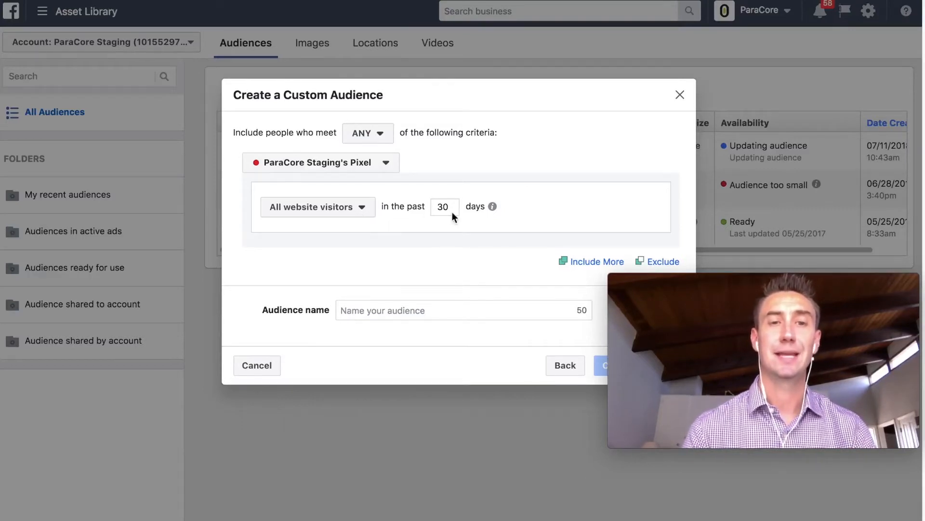
Include a second pixel criterion in the audience and set it to Visitors by time spent
left_click(588, 263)
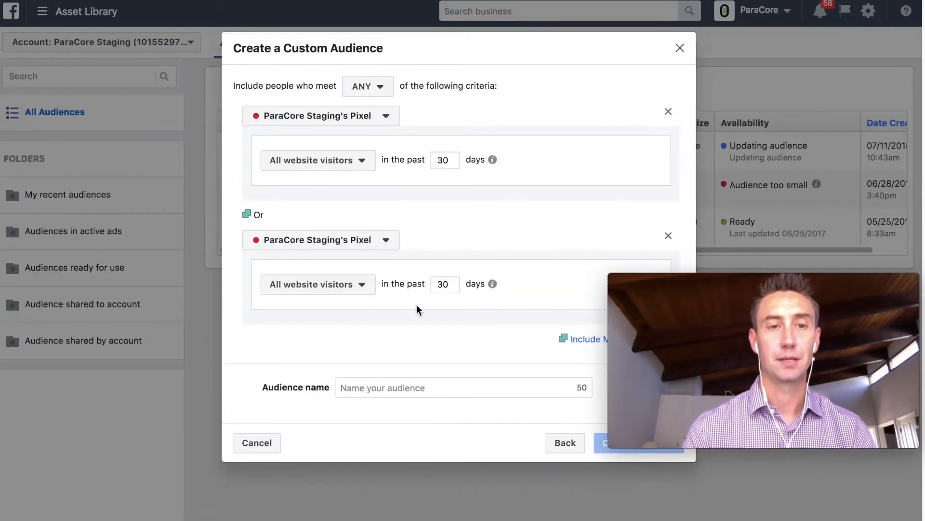
left_click(360, 289)
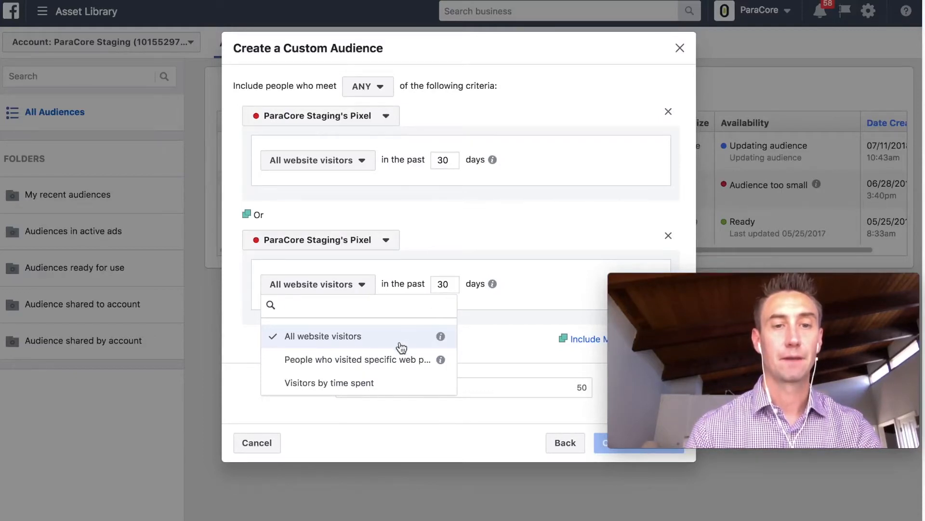
left_click(372, 382)
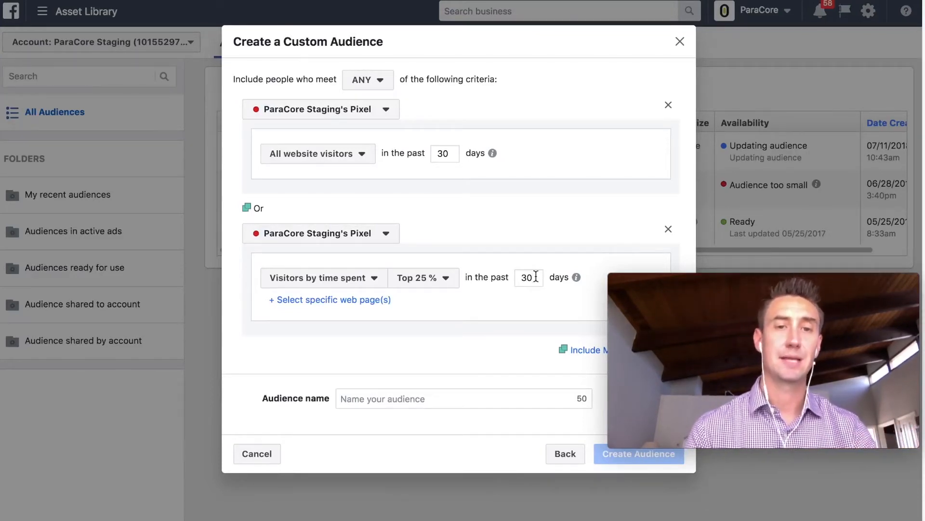
Set the look-back period to 15 days for all website visitors and 90 days for visitors by time spent
double_click(452, 153)
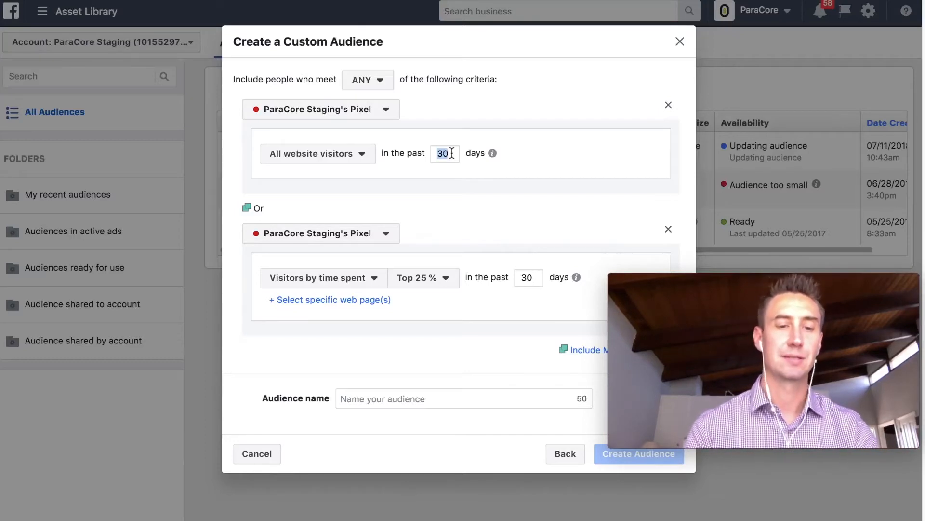
type("15")
double_click(530, 278)
type("90")
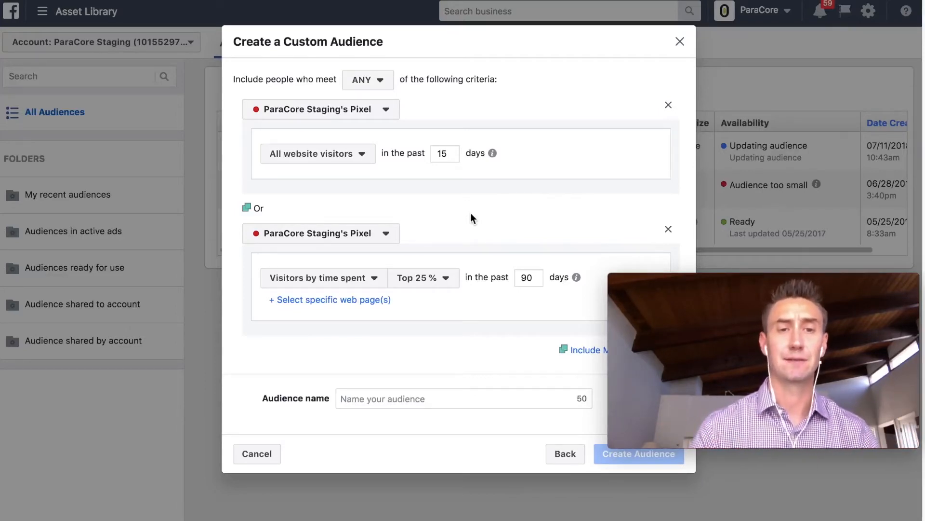
Change the first pixel criterion to people who visited specific web pages whose URL contains "blog" or "articles"
left_click(364, 162)
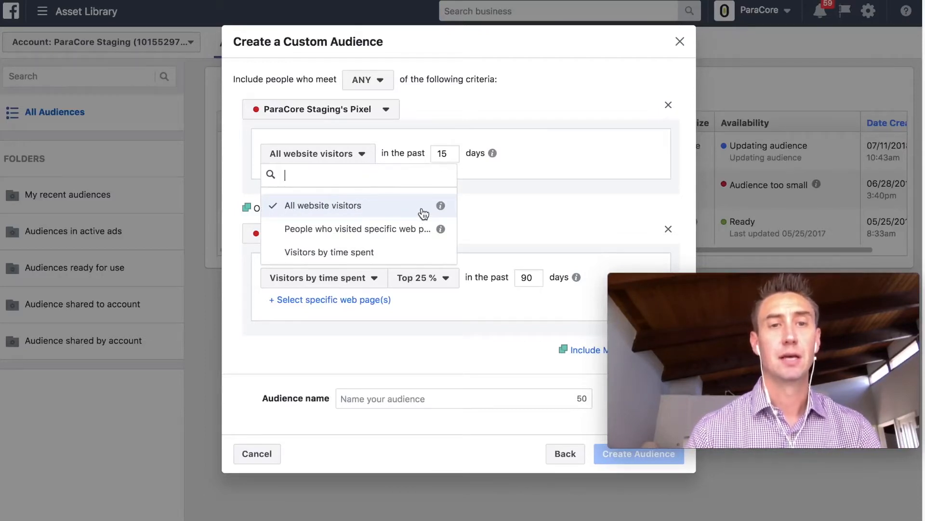
left_click(407, 232)
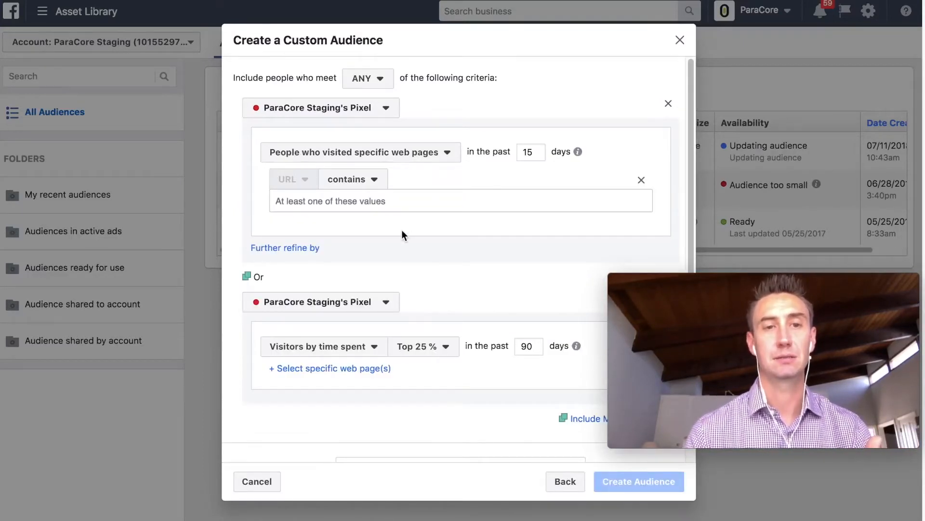
left_click(377, 205)
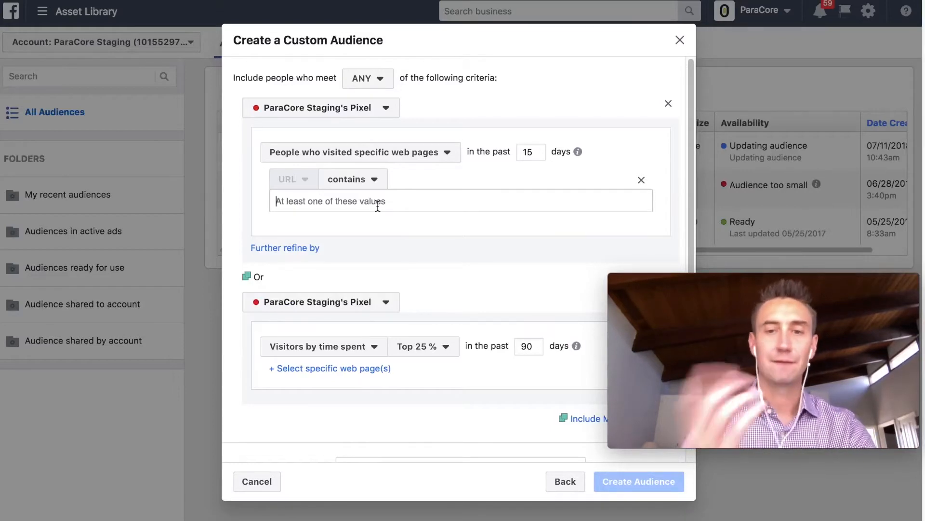
type("b")
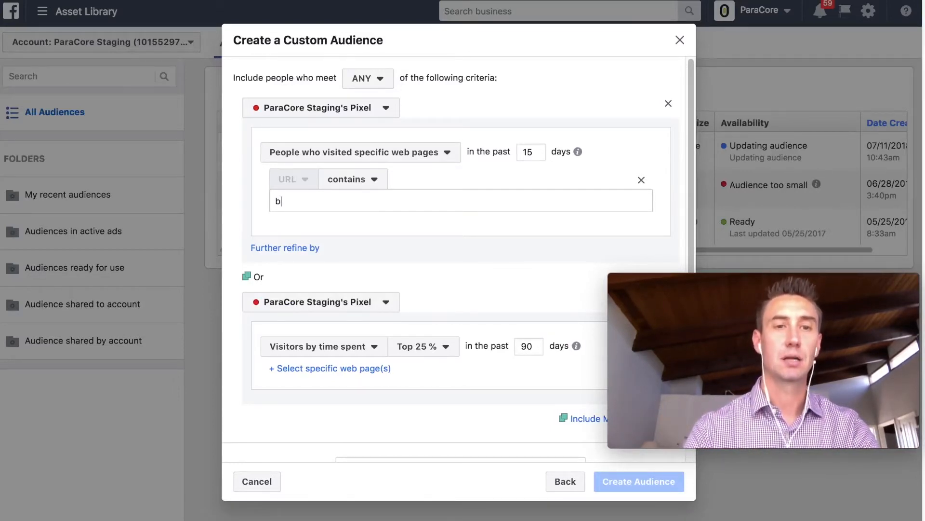
type("log")
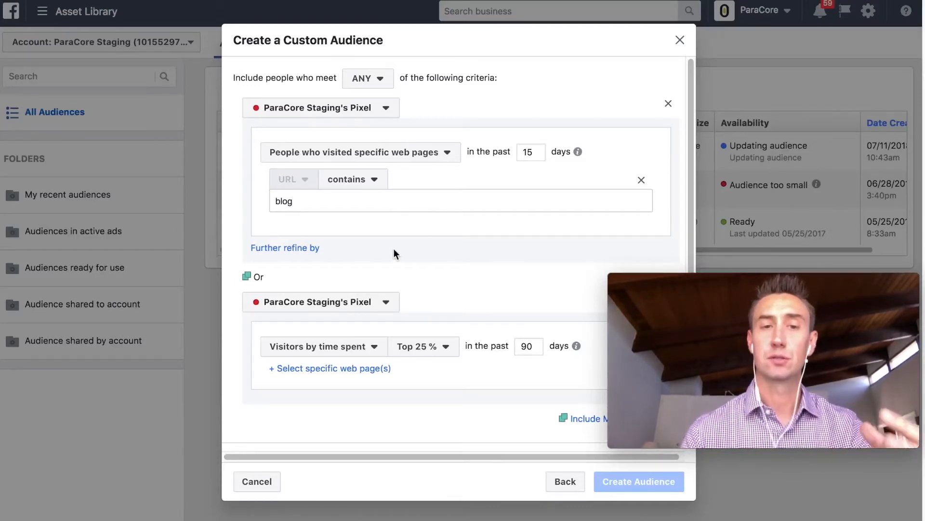
key("Return")
type("pr")
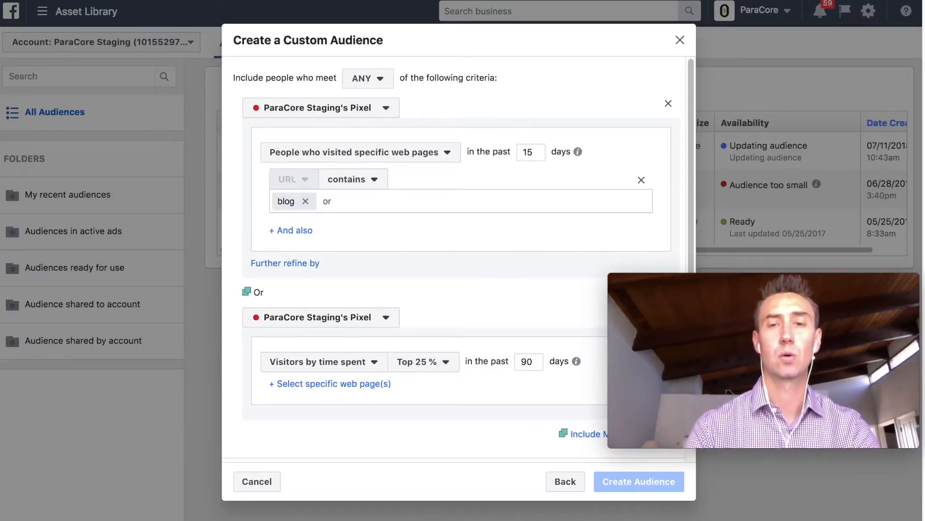
type("articles")
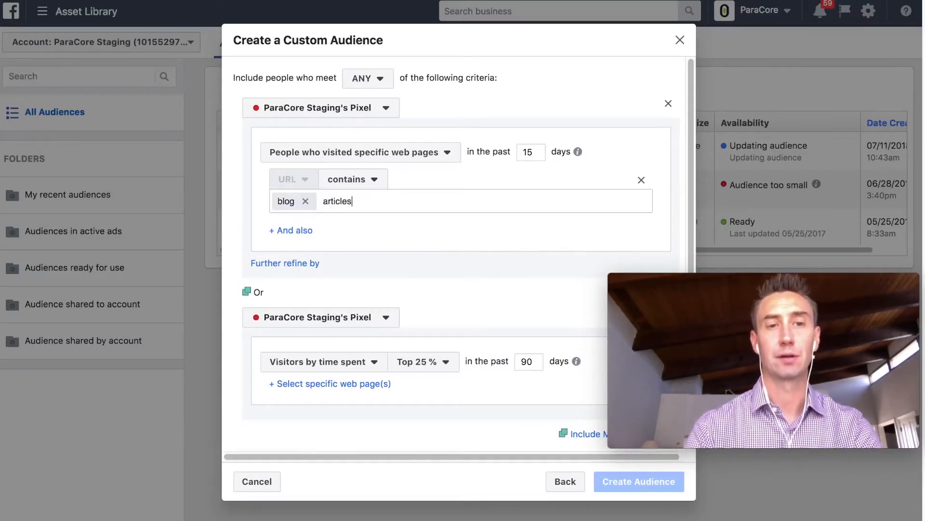
key("Return")
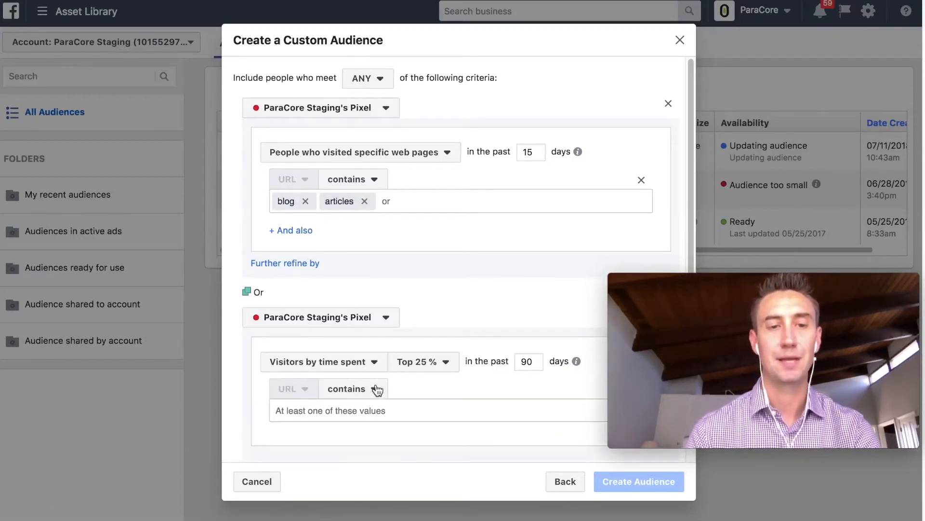
Remove "articles" from the first criterion's URL values and require that the same URL also contains "adwords"
left_click(375, 180)
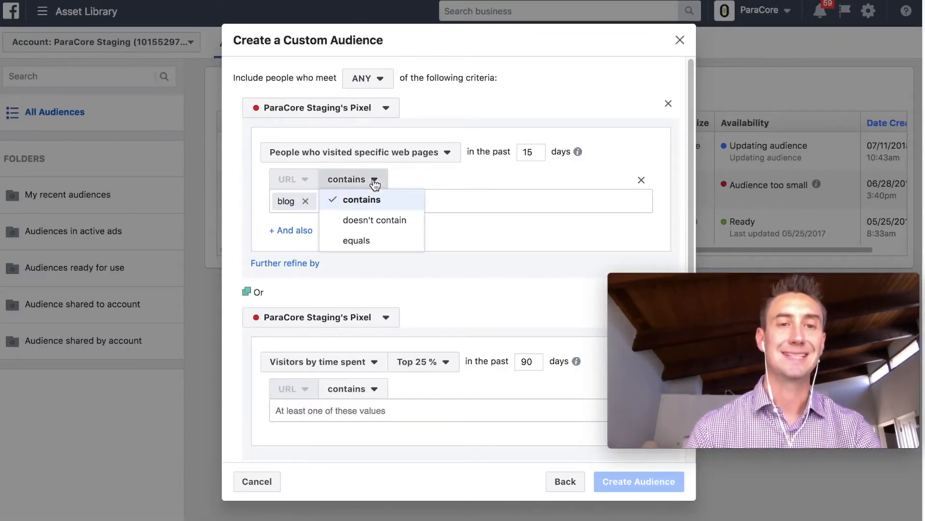
left_click(470, 241)
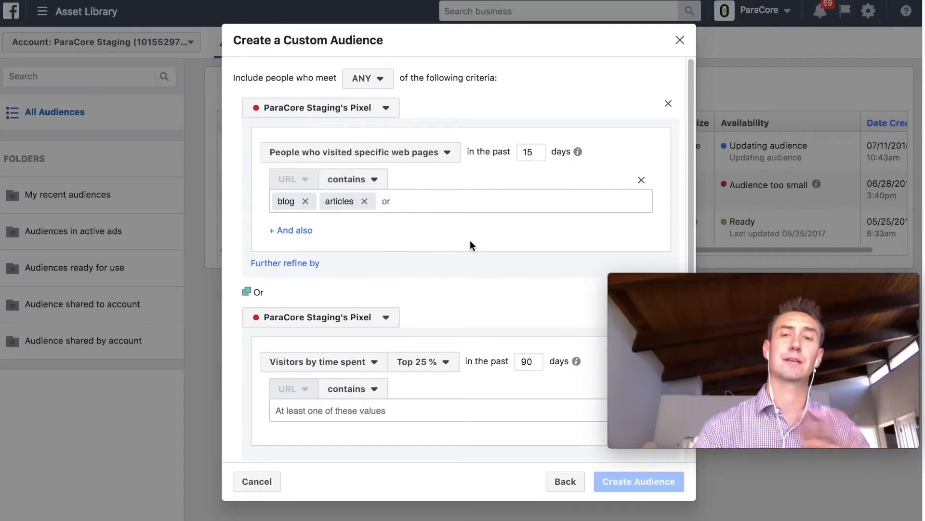
left_click(289, 230)
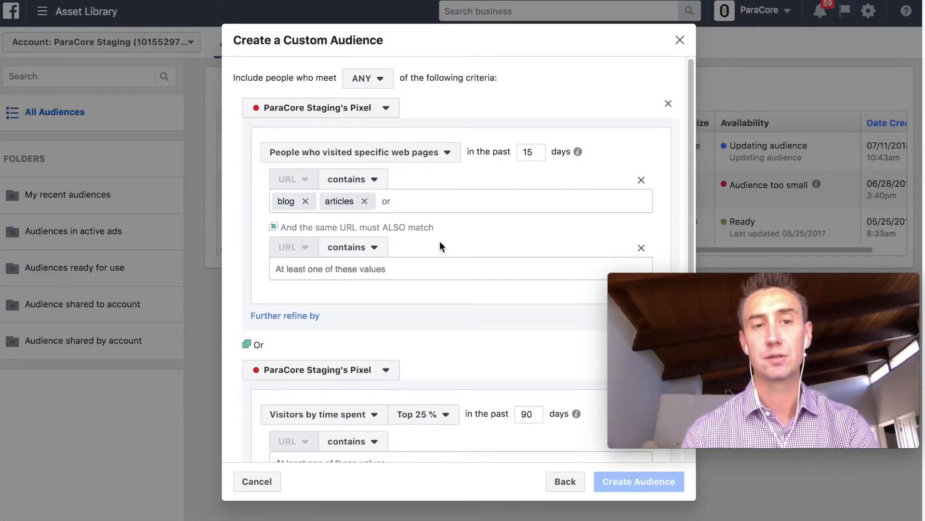
left_click(365, 202)
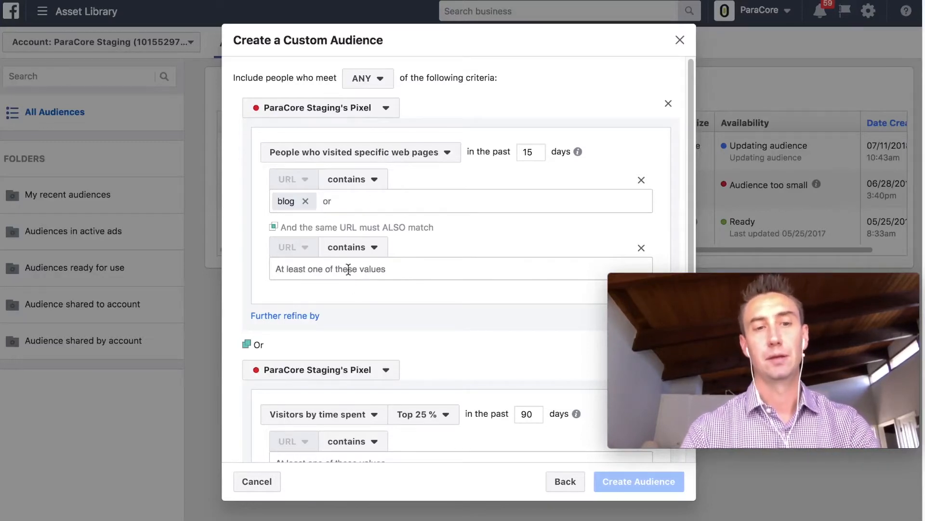
type("adsd")
key("BackSpace")
key("BackSpace")
type("words")
key("Return")
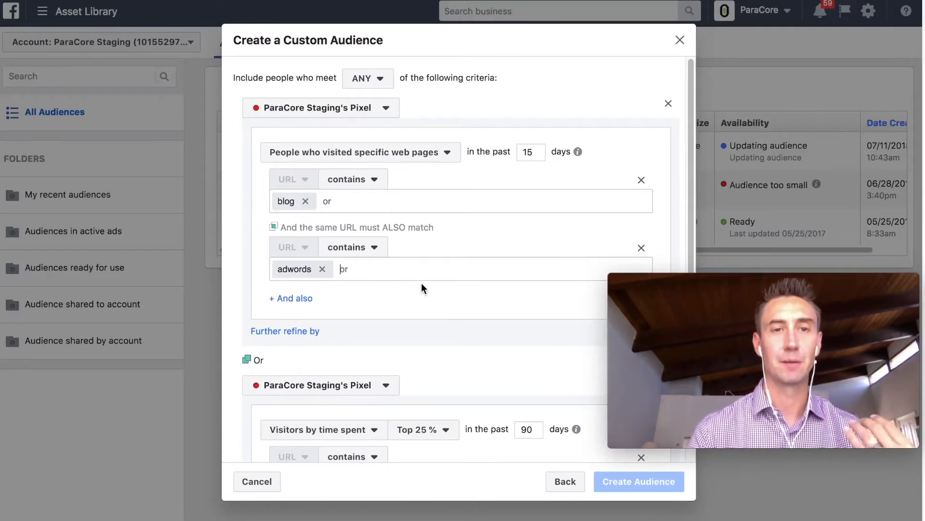
Require people to meet ALL inclusion criteria and add an exclusion criterion to the audience
left_click(380, 81)
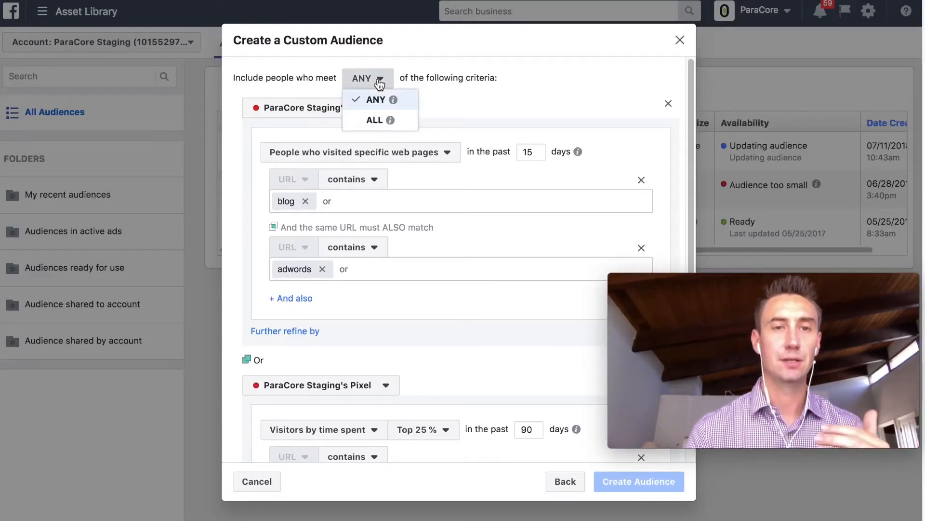
left_click(381, 120)
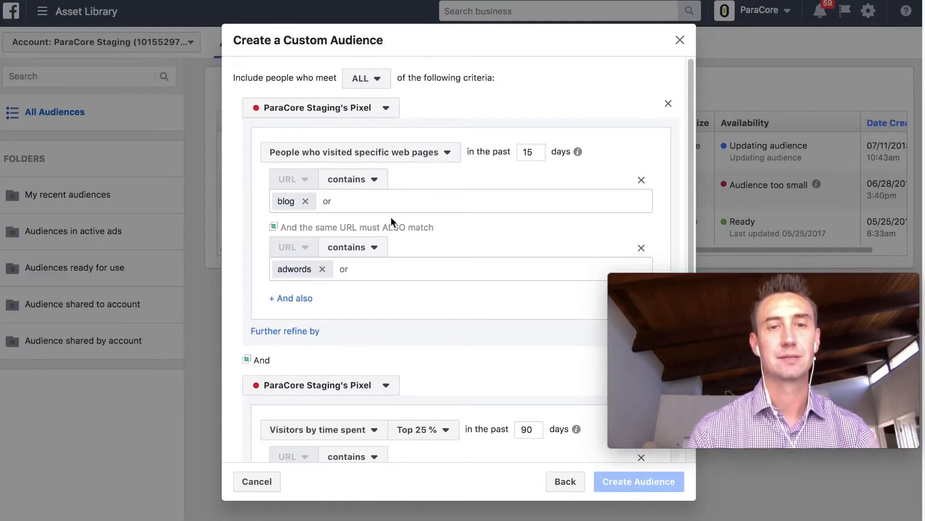
scroll(438, 253, "down", 3)
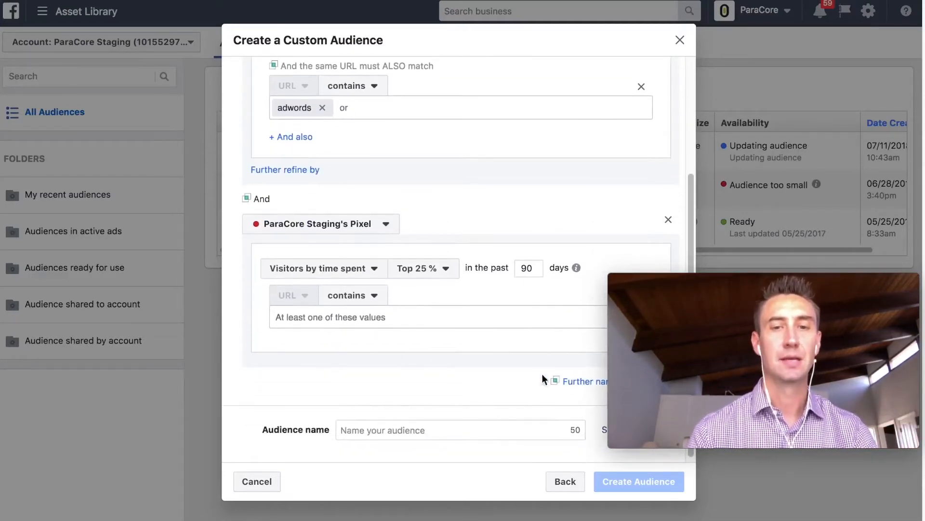
mouse_move(658, 282)
left_click_drag(660, 282, 654, 190)
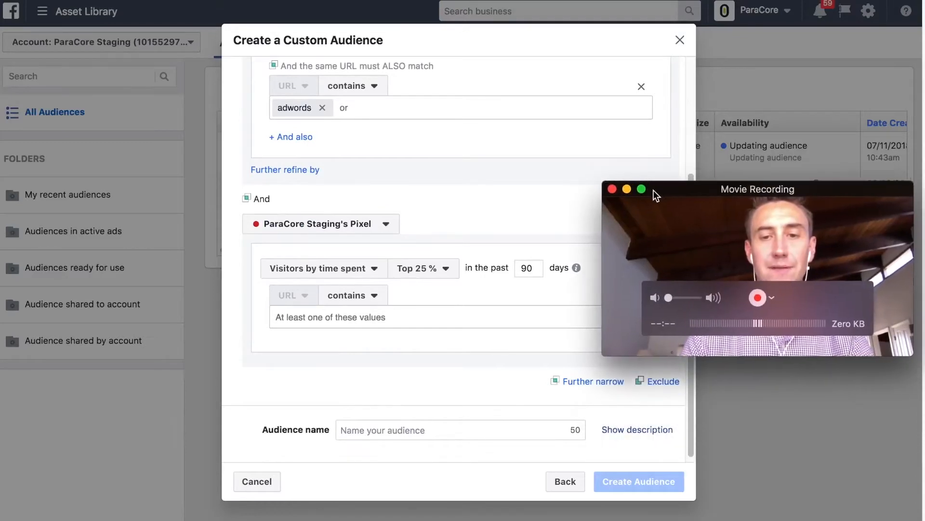
left_click(664, 383)
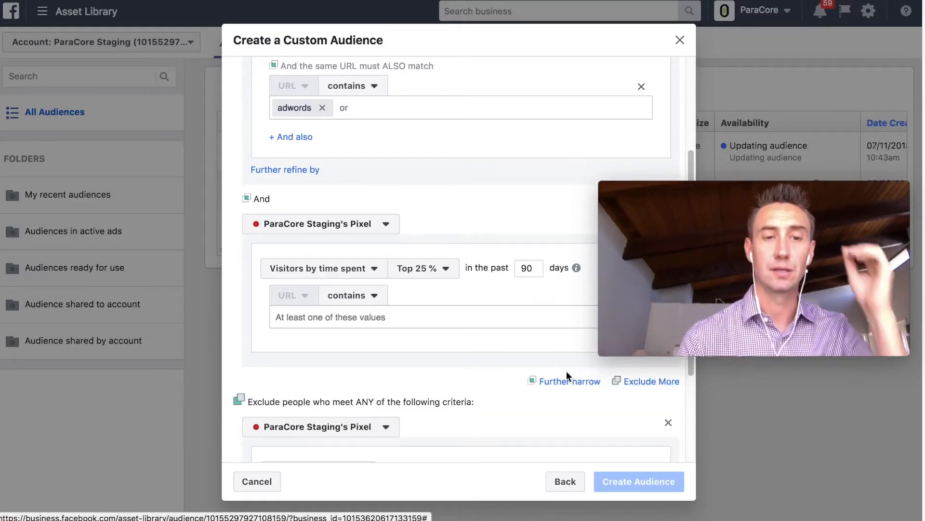
scroll(509, 363, "down", 2)
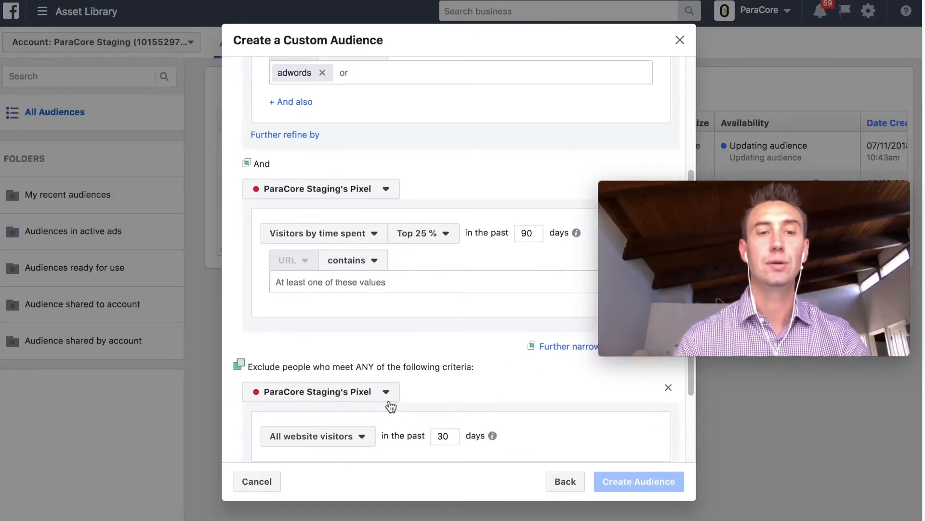
left_click(387, 399)
left_click(424, 381)
scroll(423, 380, "down", 3)
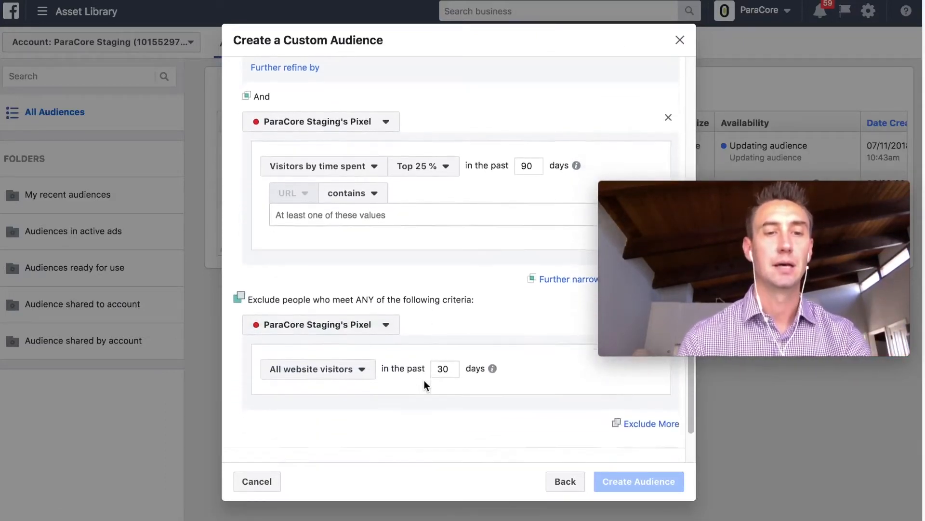
left_click(340, 358)
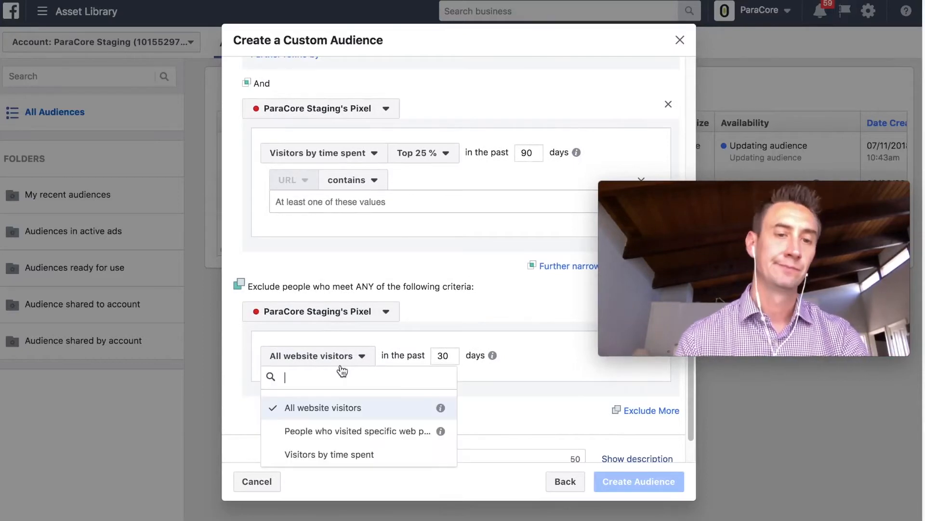
left_click(355, 421)
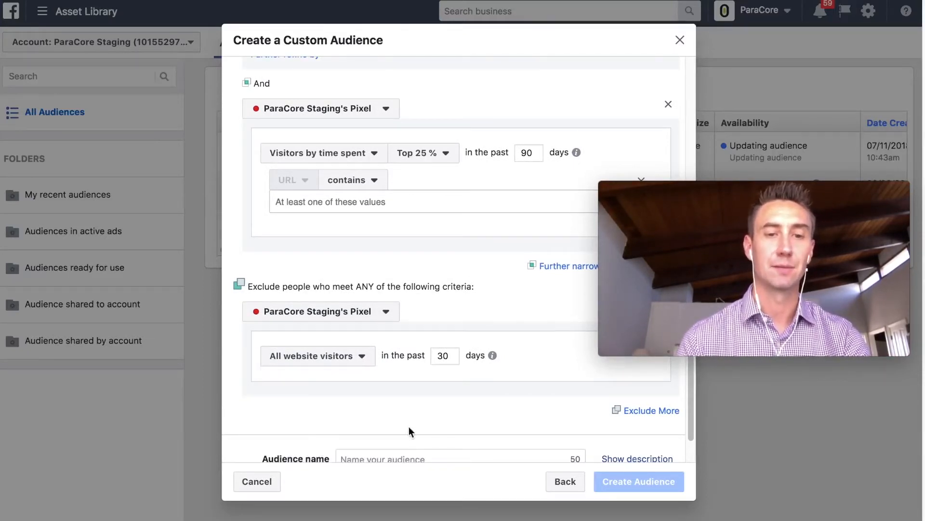
double_click(443, 356)
type("2")
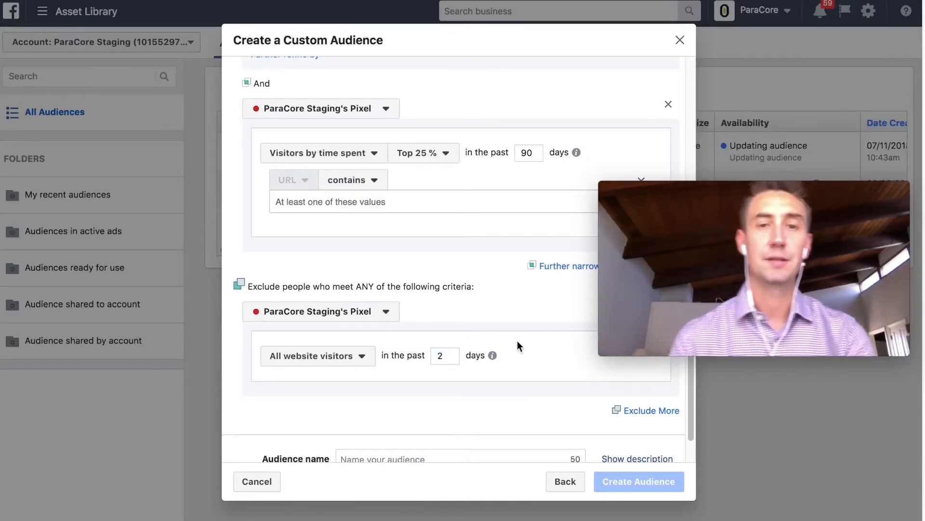
Name the audience "Crazy YouTube Audience", create it despite the size notice, and close the dialog
scroll(517, 341, "up", 10)
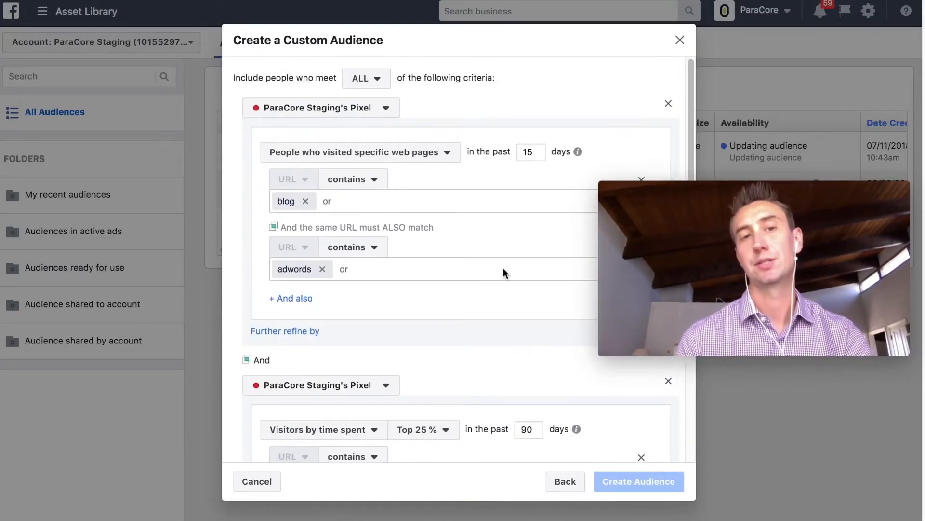
scroll(503, 268, "down", 10)
left_click(426, 425)
type("Crazy ")
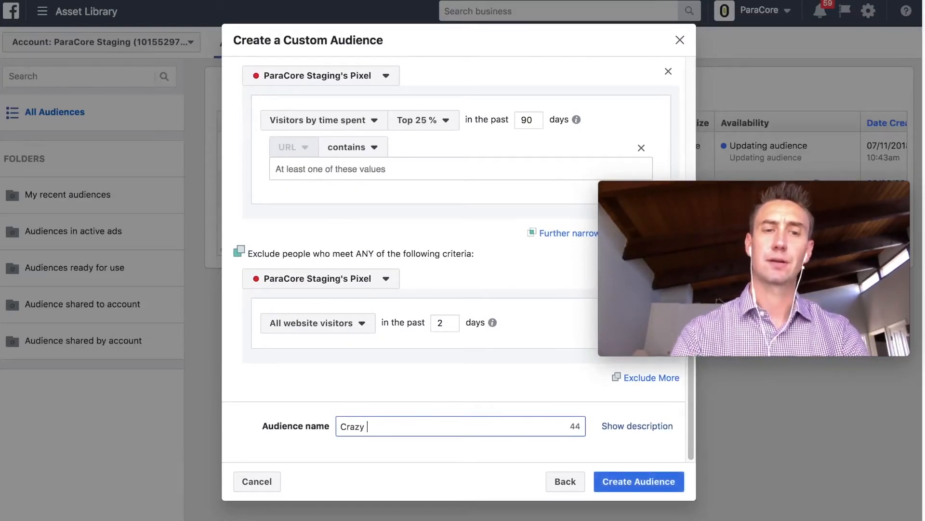
type("YouTube Audience")
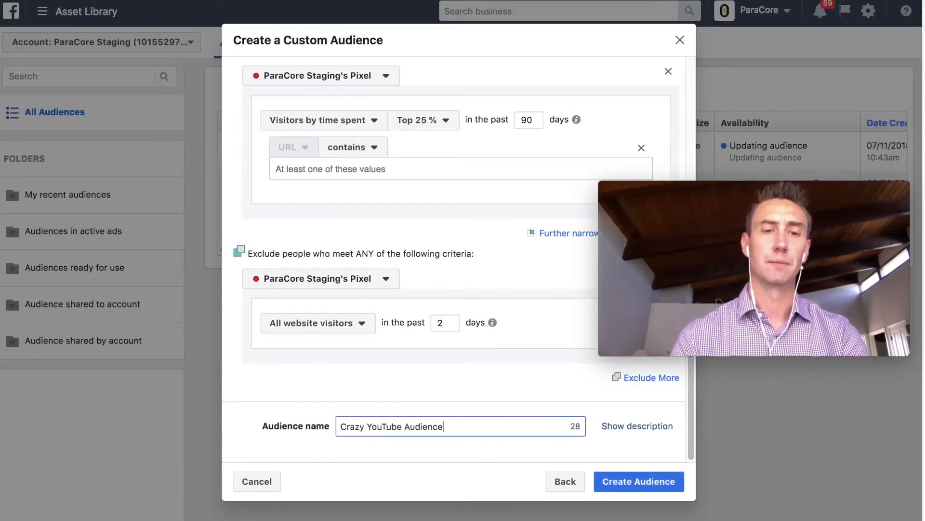
left_click(616, 473)
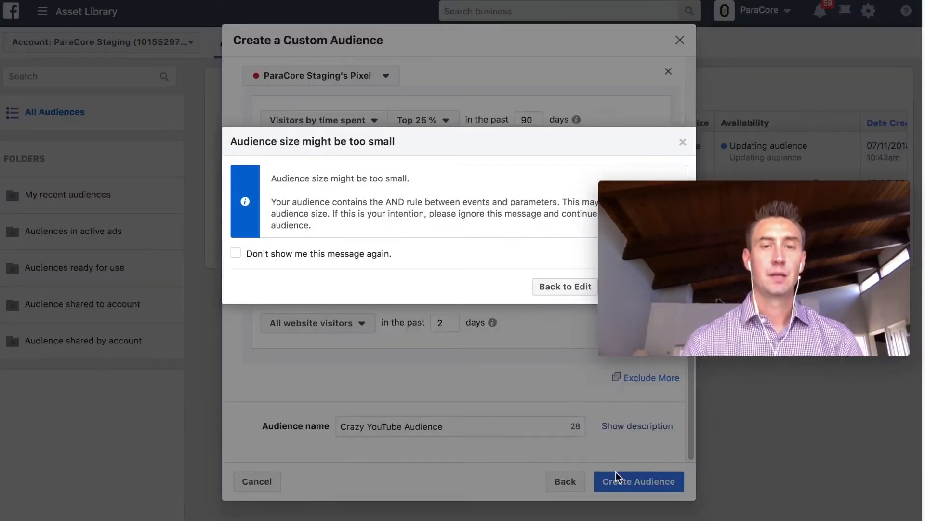
mouse_move(655, 184)
left_click_drag(683, 187, 692, 343)
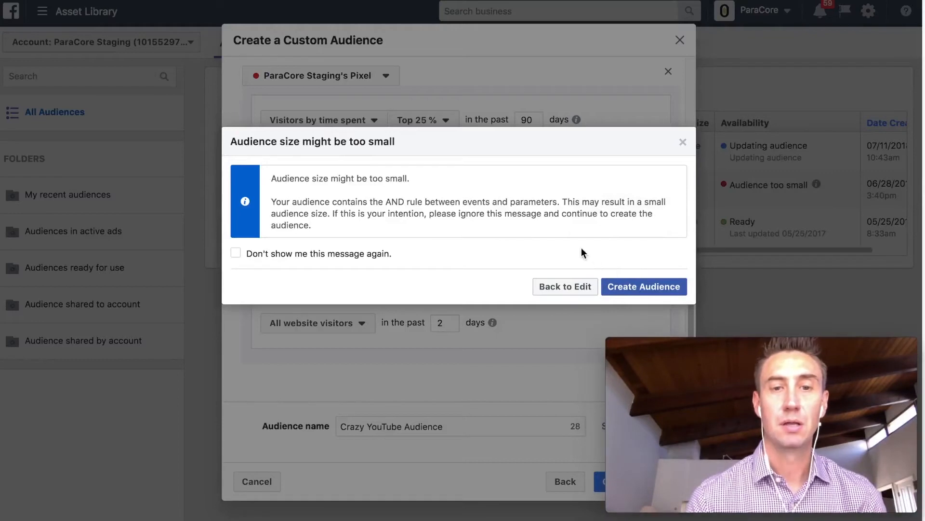
left_click(640, 287)
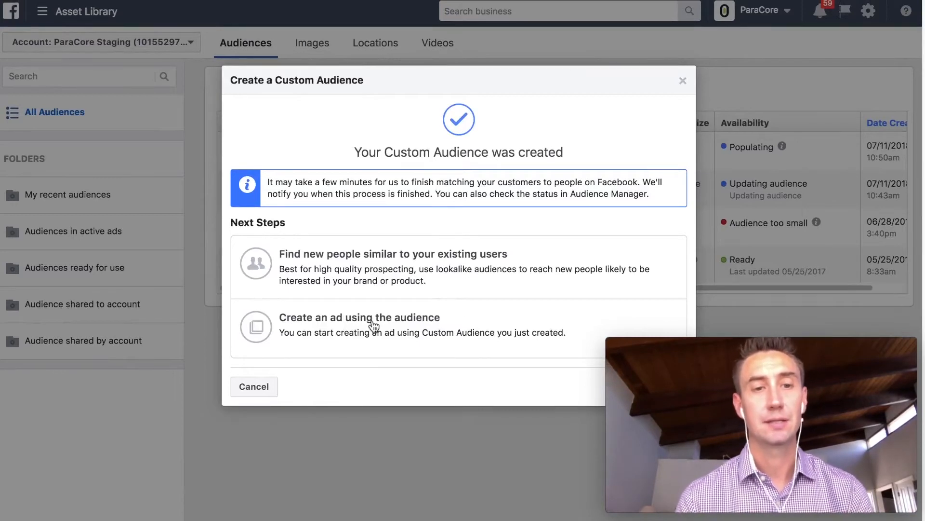
left_click(683, 82)
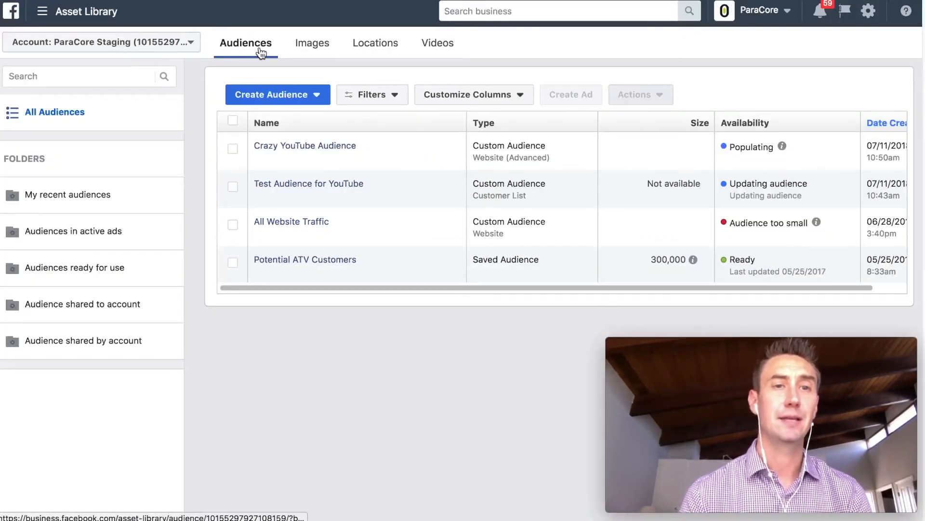
Start another custom audience based on app activity
left_click(278, 95)
left_click(281, 118)
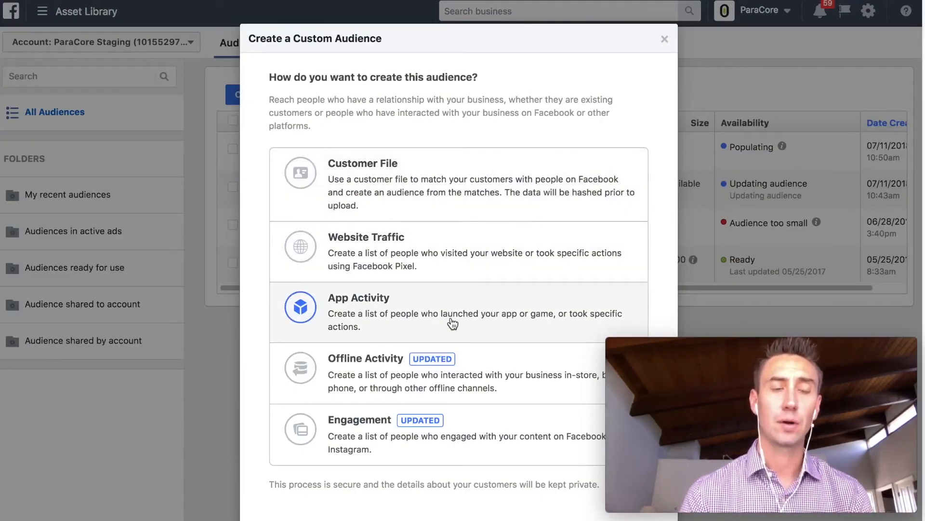
left_click(432, 317)
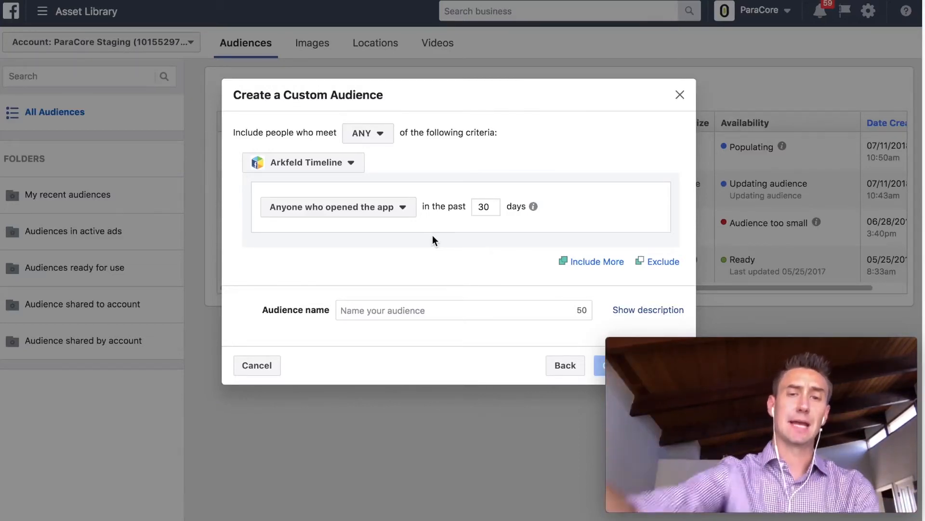
Try the app criterion as most active users and as users by purchase amount, and view the available percentiles
left_click(404, 210)
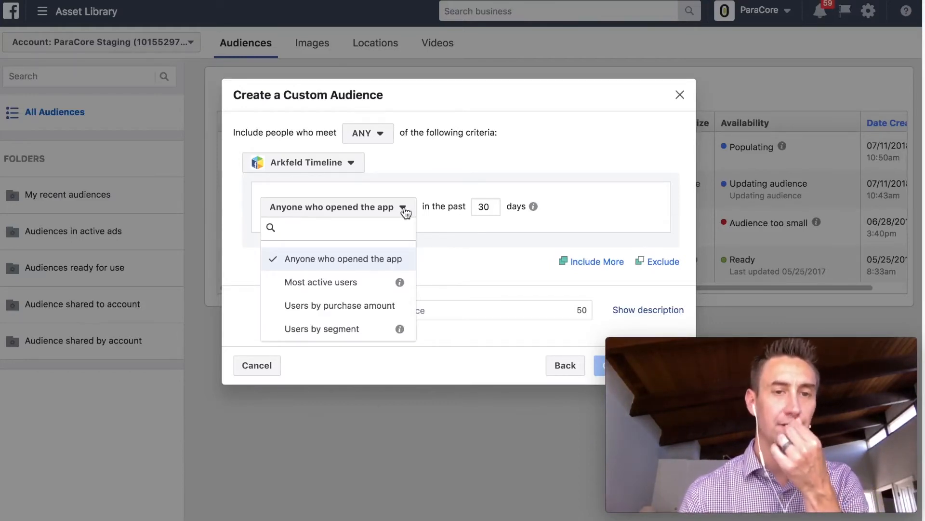
left_click(360, 284)
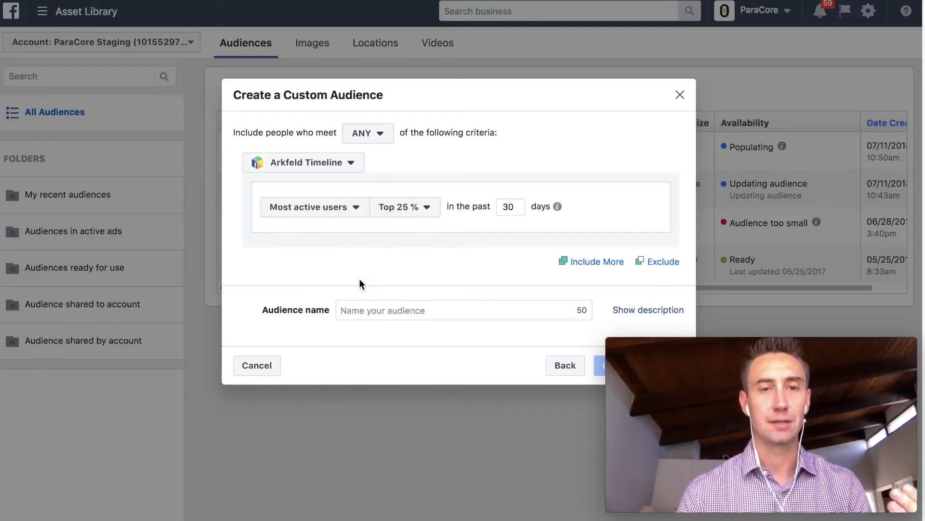
left_click(351, 206)
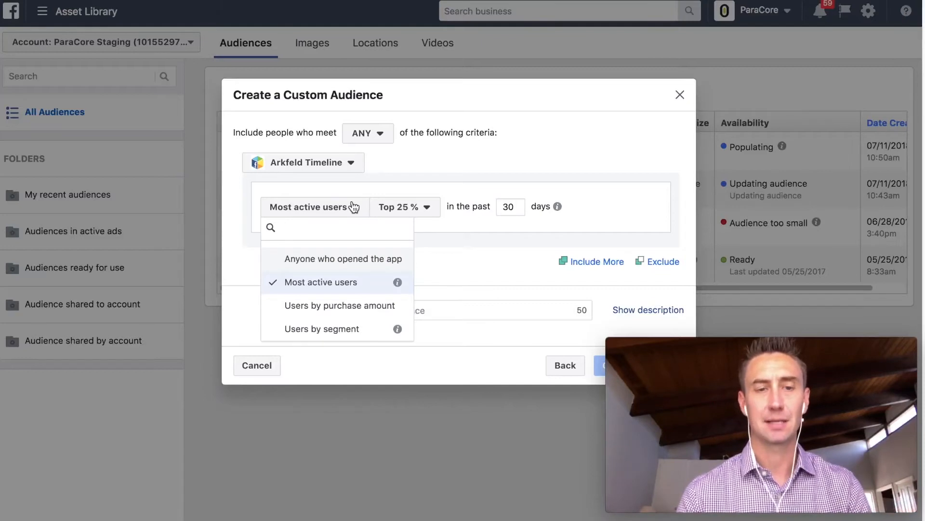
left_click(357, 304)
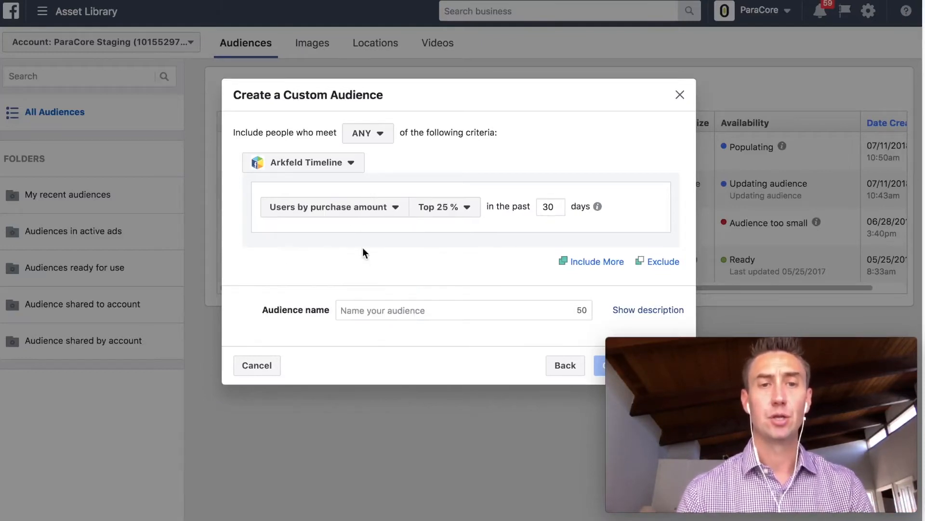
left_click(458, 212)
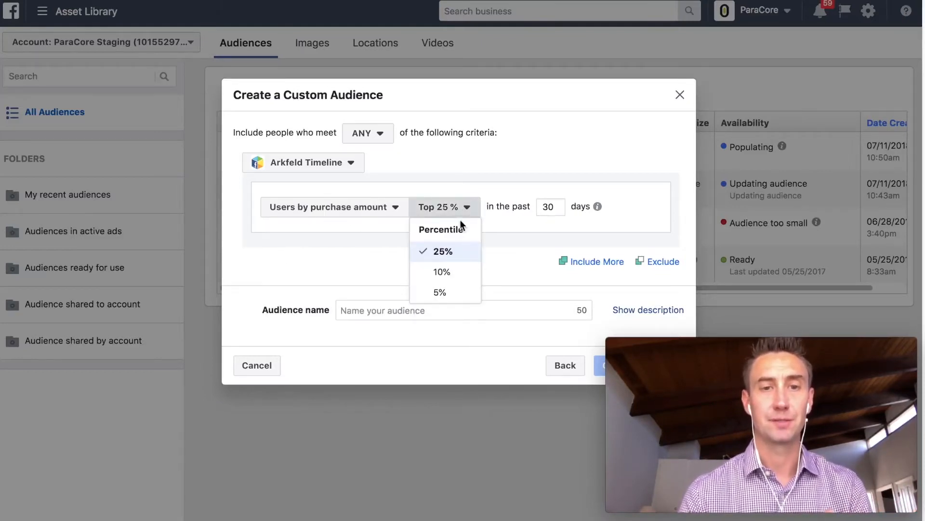
left_click(499, 244)
Try the app criterion as users by segment, check the segment field, and review the other user types
left_click(374, 214)
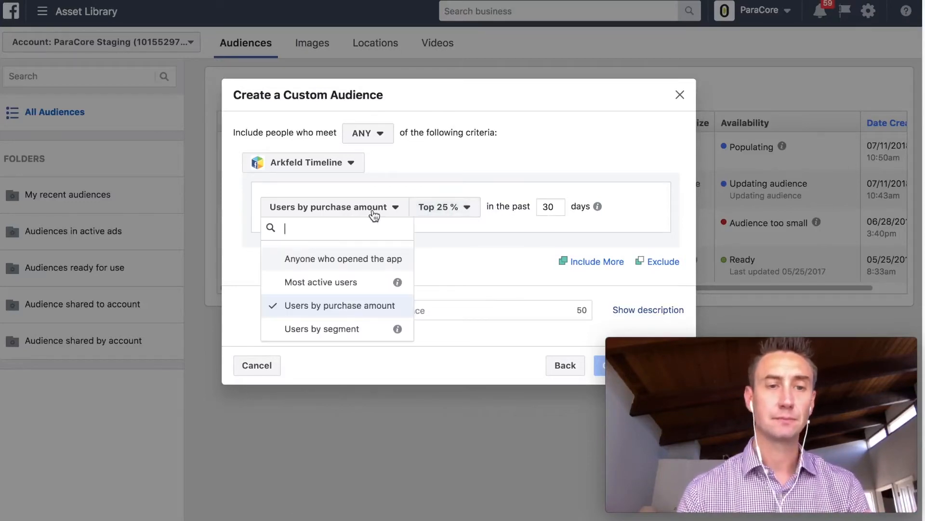
left_click(365, 329)
left_click(463, 224)
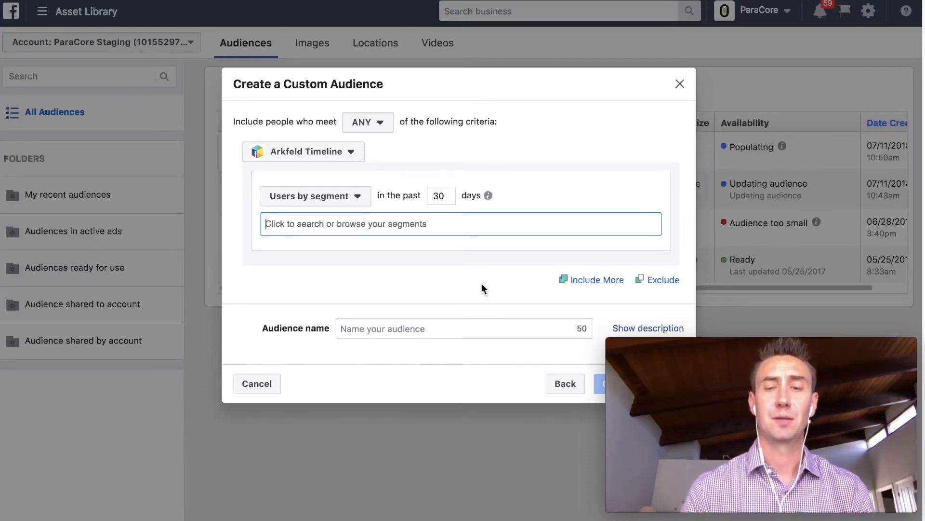
left_click(335, 201)
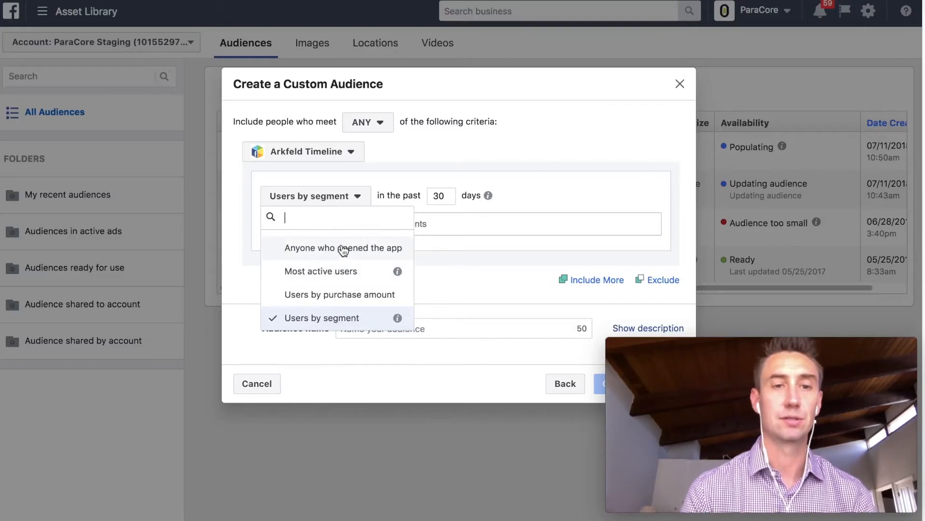
left_click(478, 281)
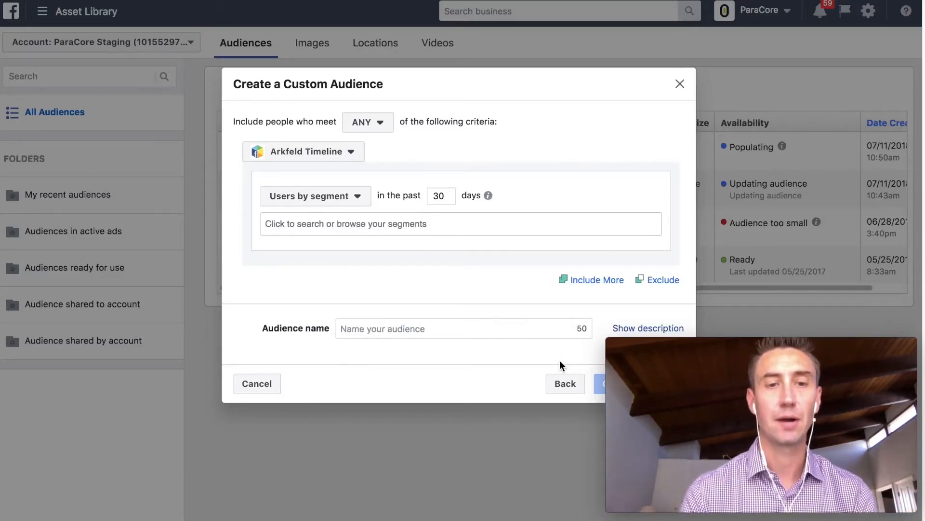
Return to the audience sources and start a custom audience based on offline activity instead
left_click(565, 385)
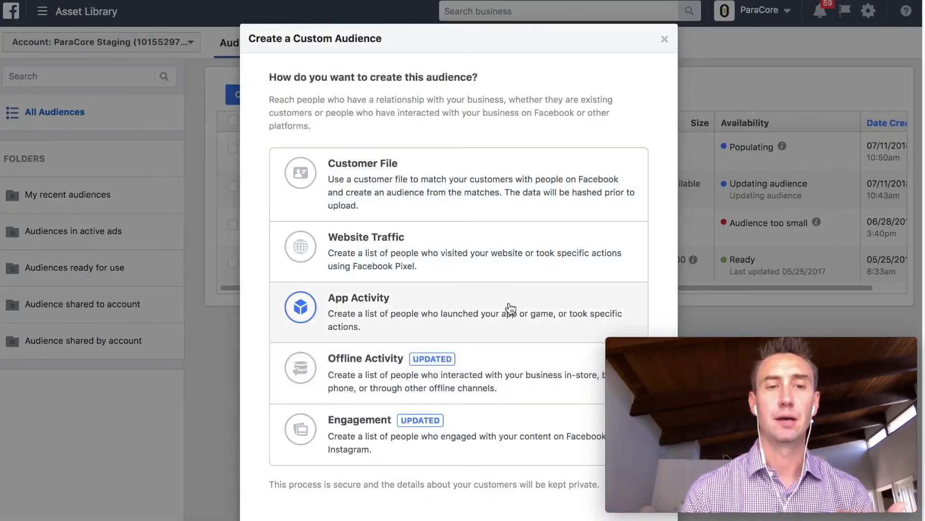
scroll(518, 270, "down", 3)
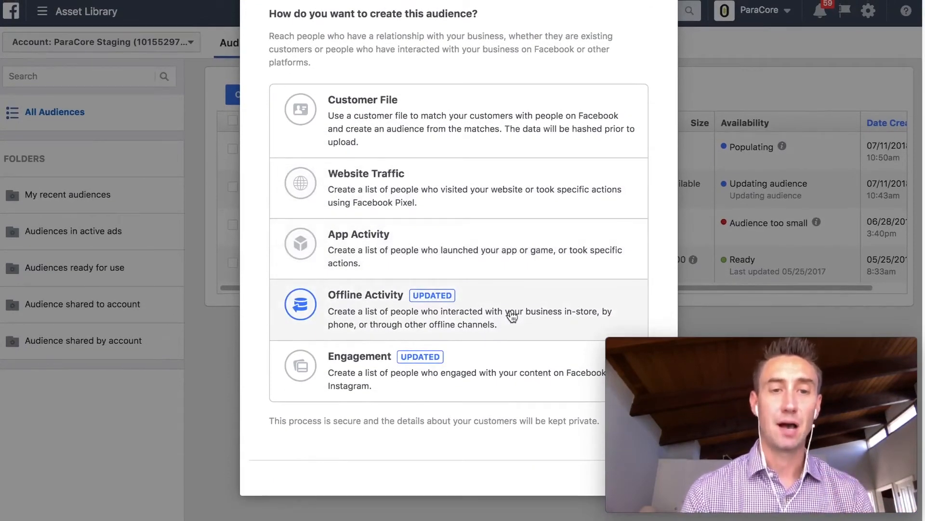
left_click(512, 317)
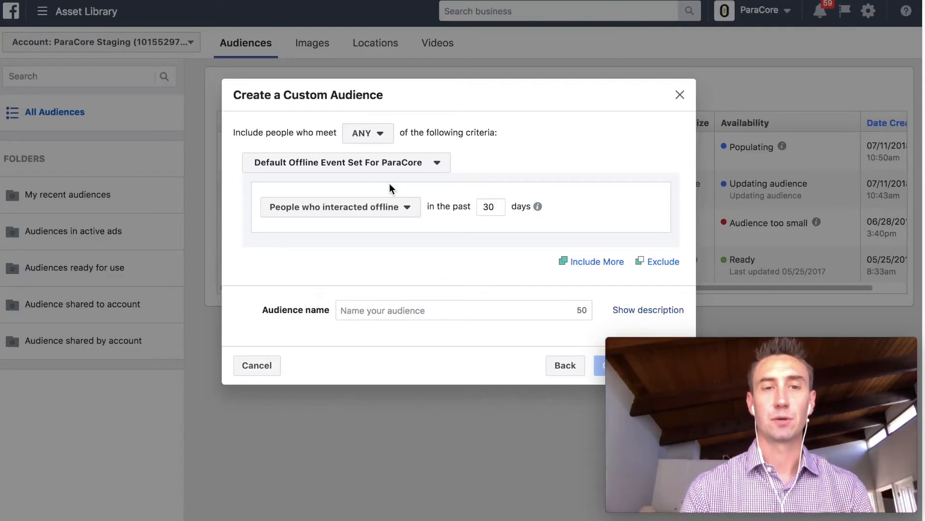
Set the offline event criterion to Lead and check the ANY and ALL matching options
left_click(391, 211)
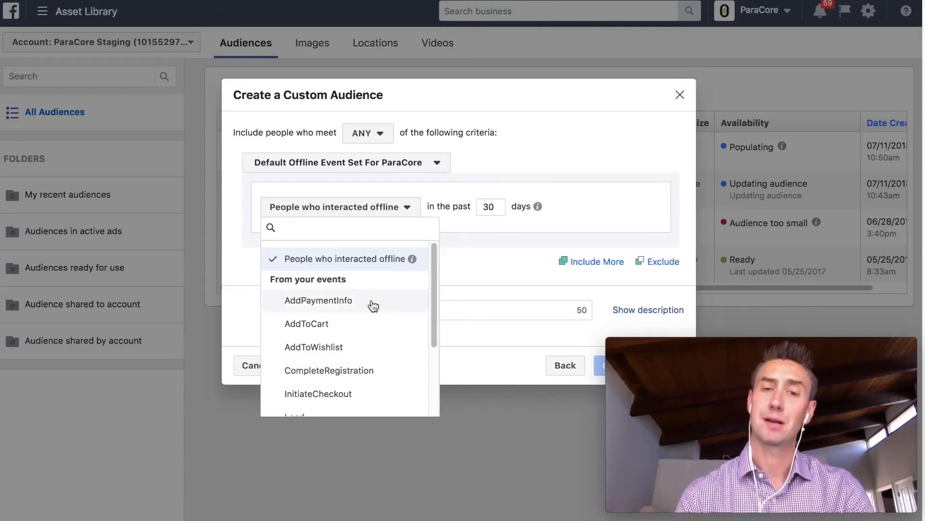
scroll(376, 299, "down", 2)
scroll(377, 298, "down", 2)
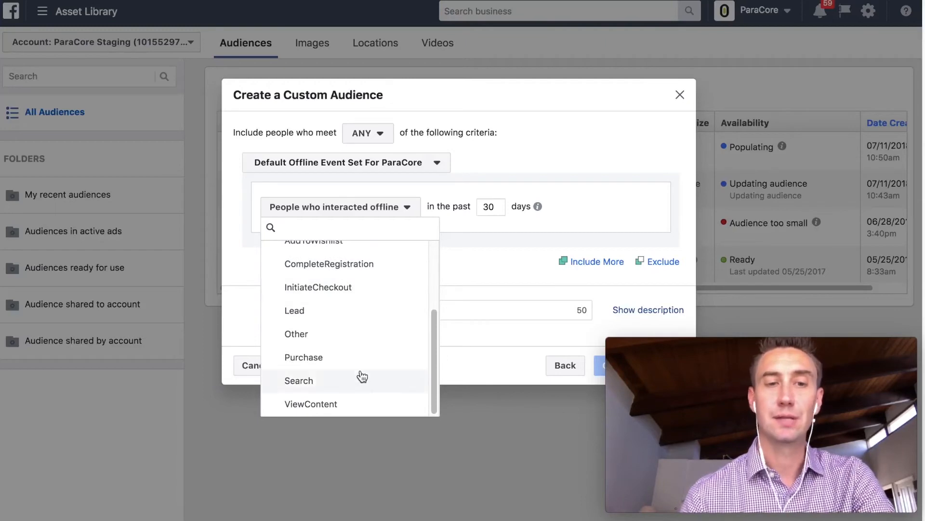
left_click(369, 310)
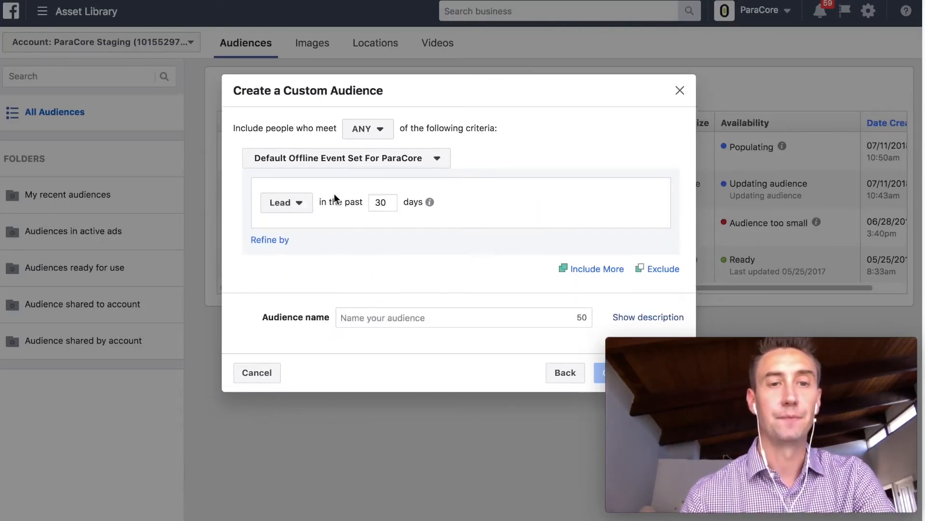
left_click(384, 130)
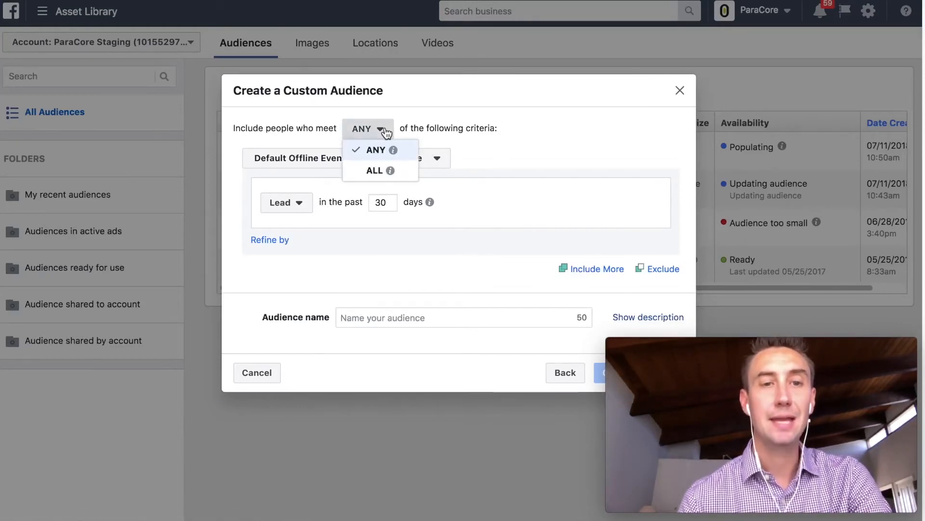
left_click(363, 273)
Refine the Lead criterion by Value or Custom Data and review the comparison operators for the value
left_click(269, 240)
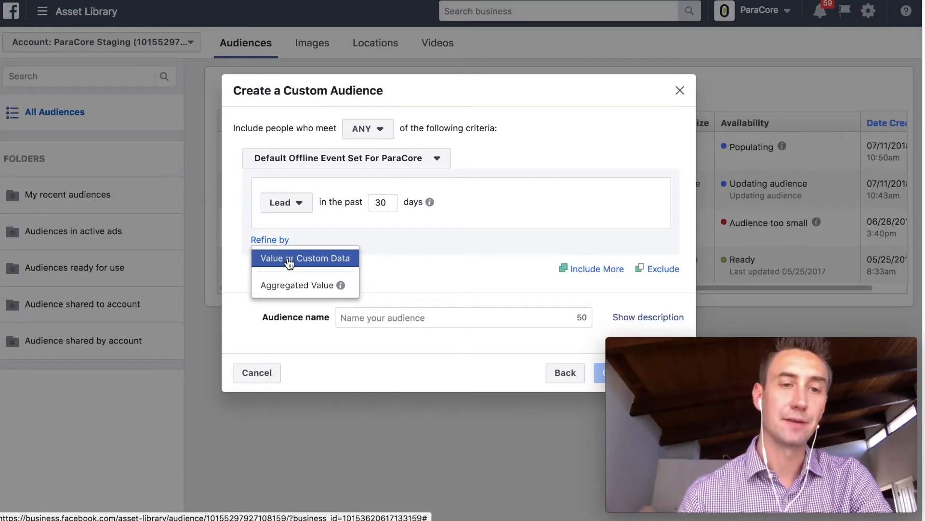
left_click(289, 260)
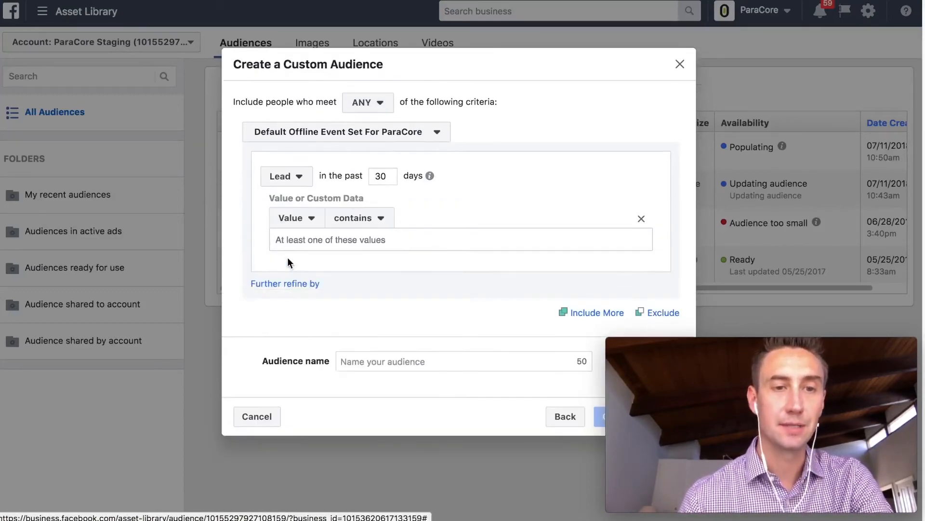
left_click(290, 224)
left_click(348, 220)
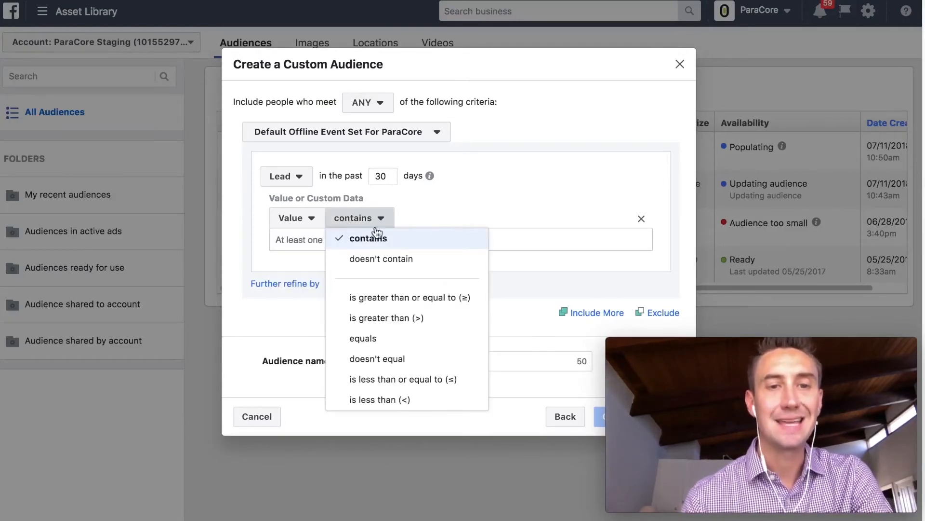
left_click(510, 319)
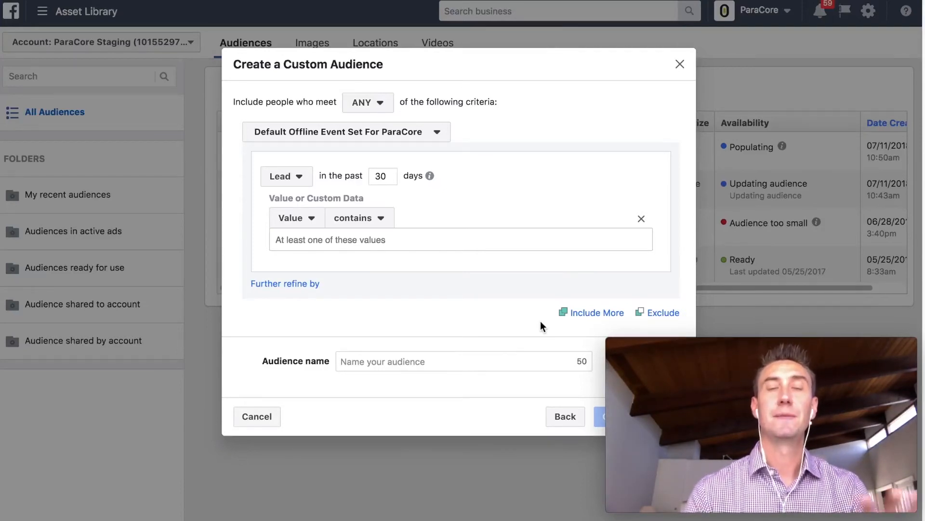
Abandon the offline audience and start an Engagement custom audience based on video
left_click(563, 419)
scroll(519, 252, "down", 3)
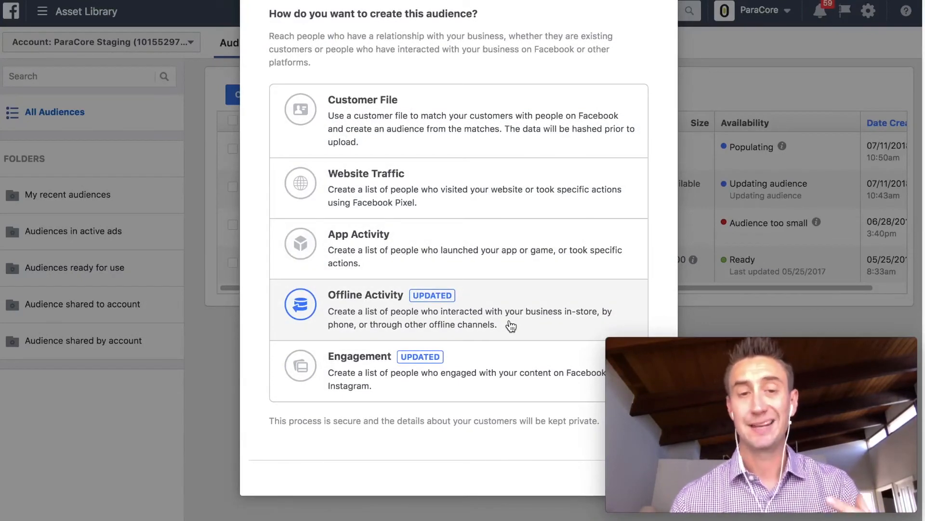
left_click(510, 379)
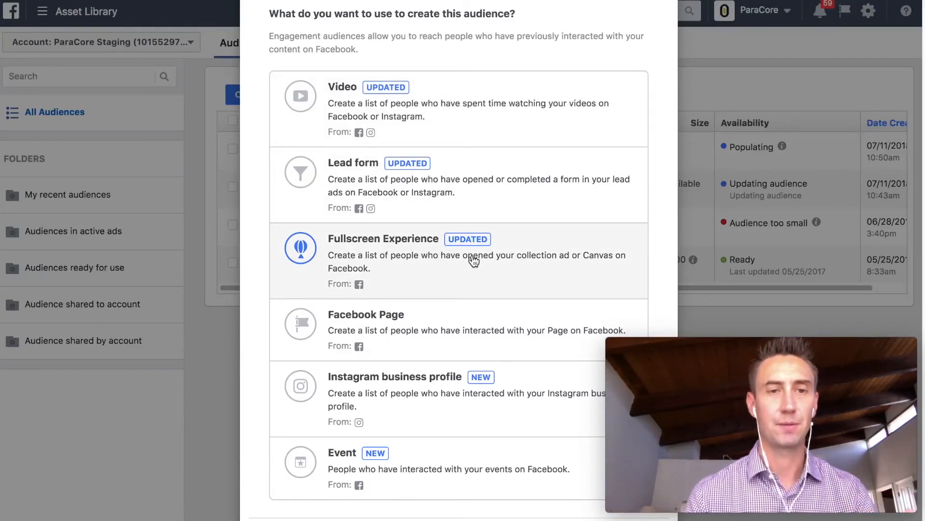
left_click(495, 117)
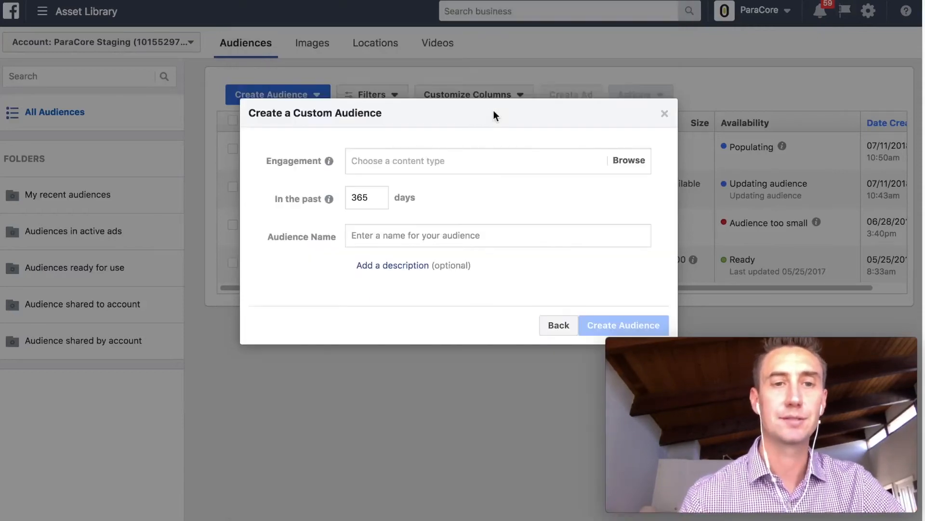
Set the engagement to people who viewed at least 10 seconds of the video and review the other content types
left_click(472, 162)
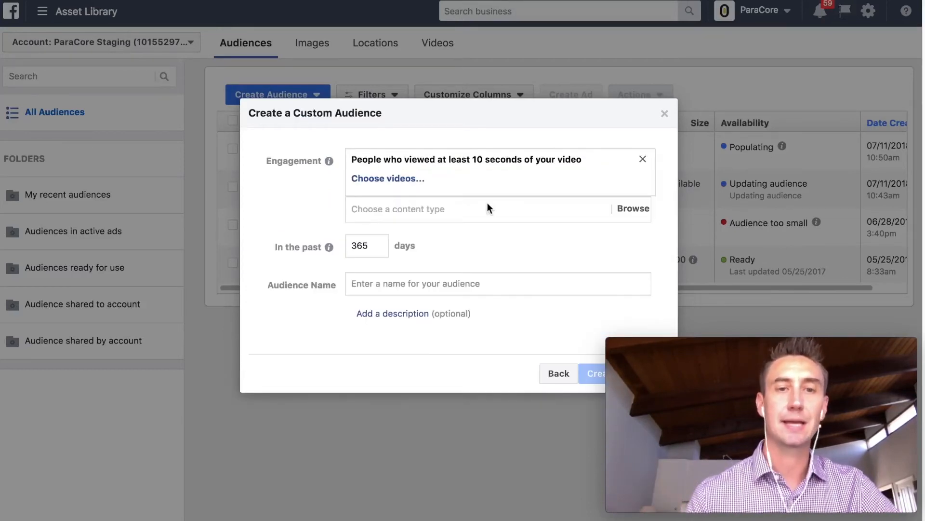
left_click(447, 213)
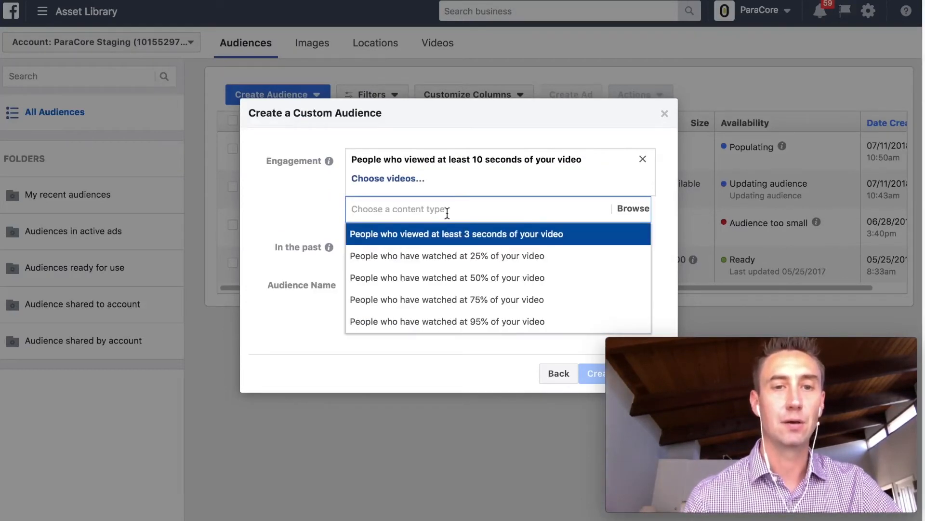
left_click(324, 197)
Choose Retargeting for Cheap.mp4, Communication.mp4, Specialization draft 1.mp4 and Conversion Optimization.mp4 as the engagement videos
left_click(359, 179)
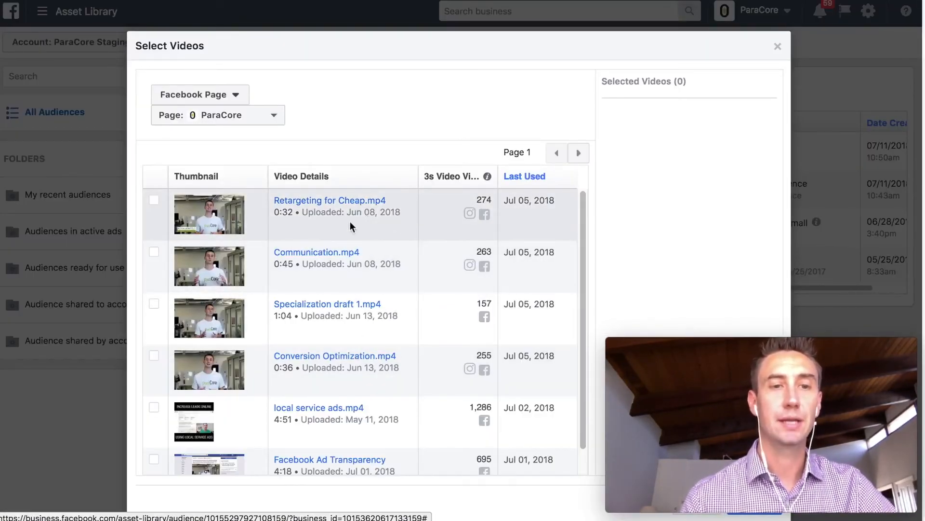
left_click(154, 202)
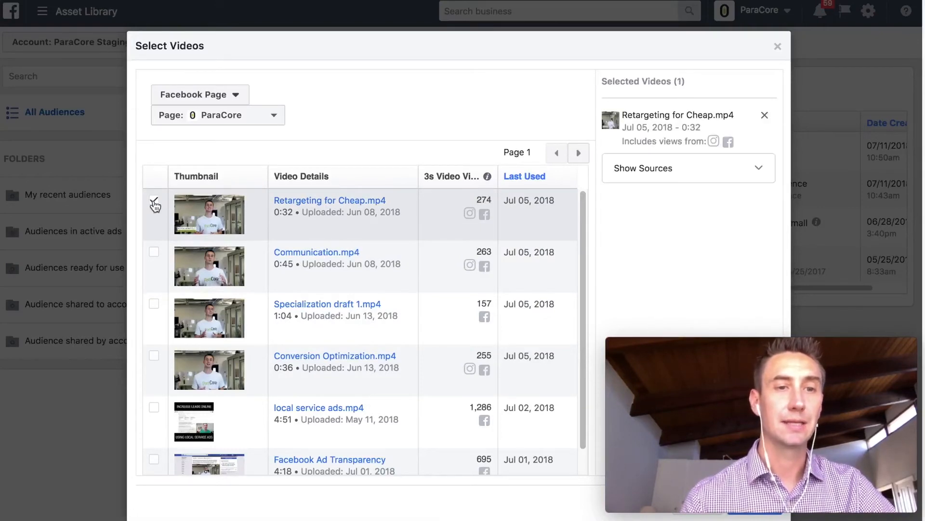
left_click(154, 252)
left_click(154, 304)
left_click(154, 359)
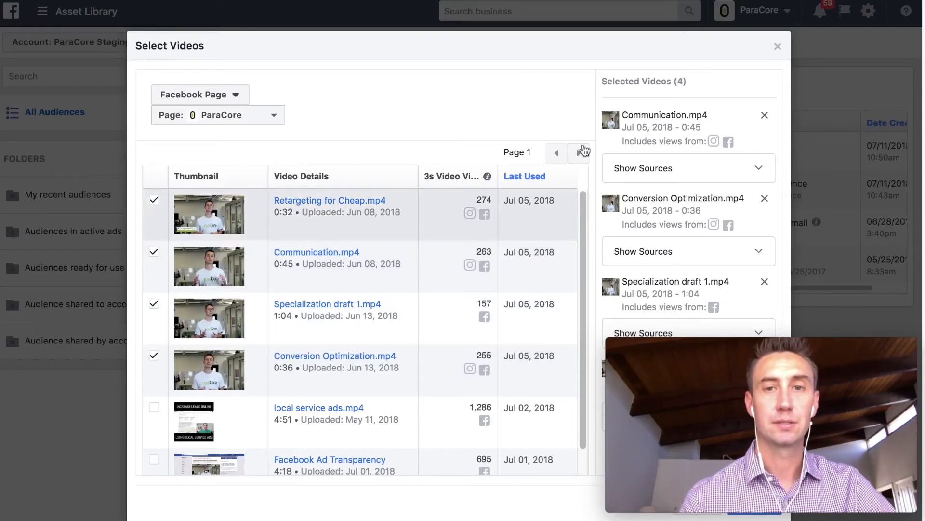
scroll(599, 127, "down", 1)
left_click_drag(710, 344, 708, 262)
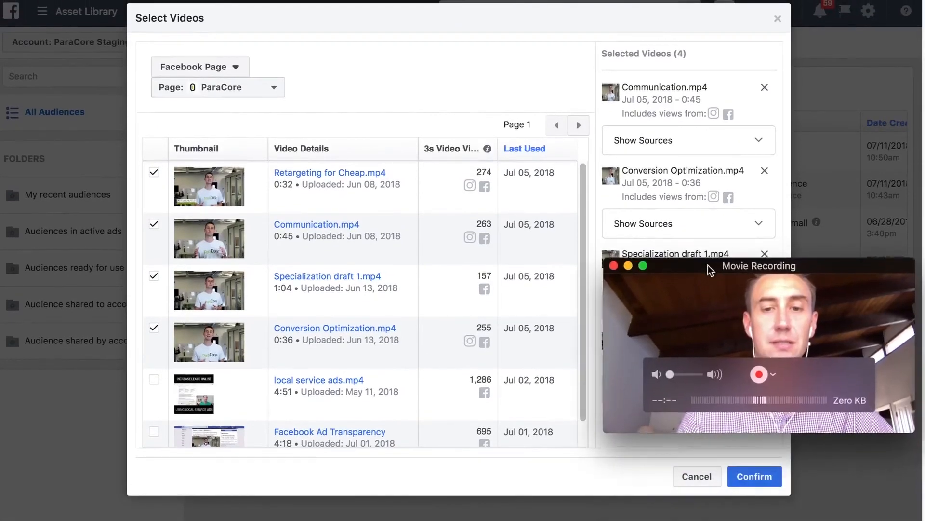
left_click(755, 483)
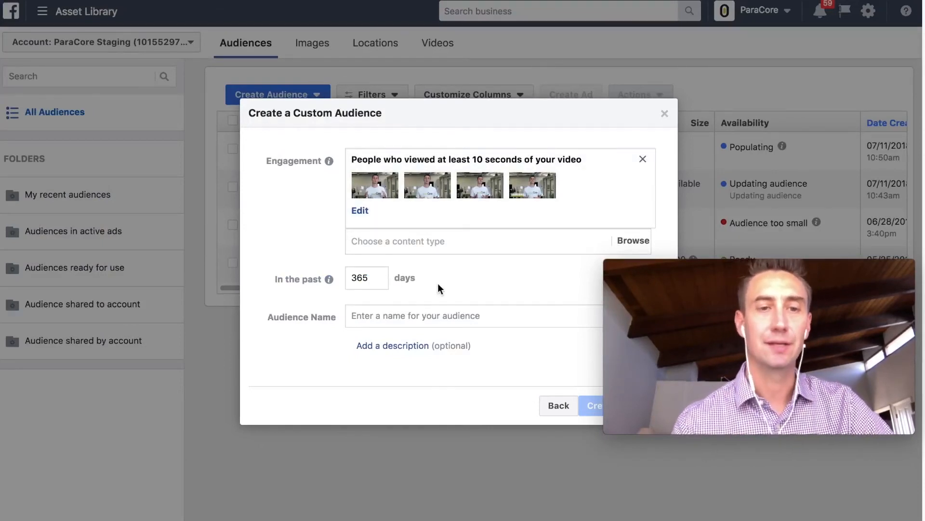
Name the video audience "10s Retargeting Watchers" and review the remaining watch-percentage content types
left_click(458, 315)
type("10s Retarge")
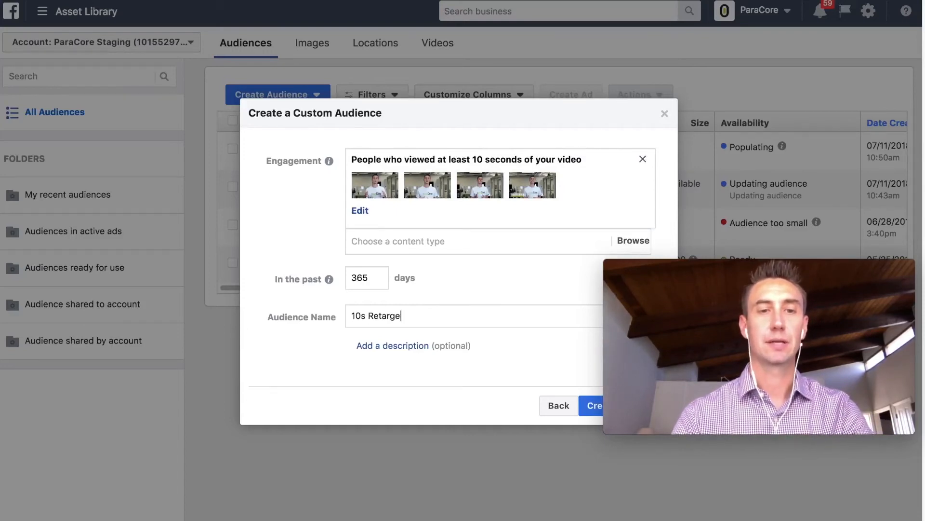
type("ting Watchers")
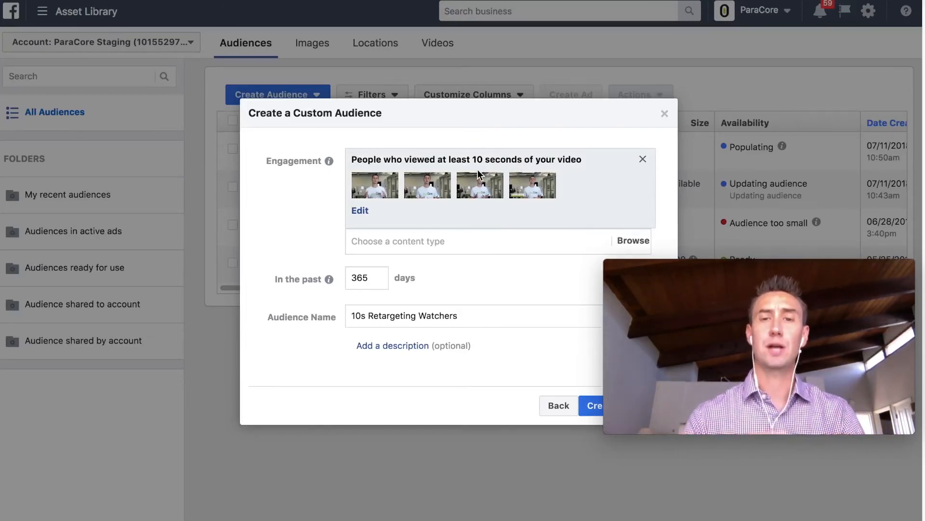
left_click(383, 245)
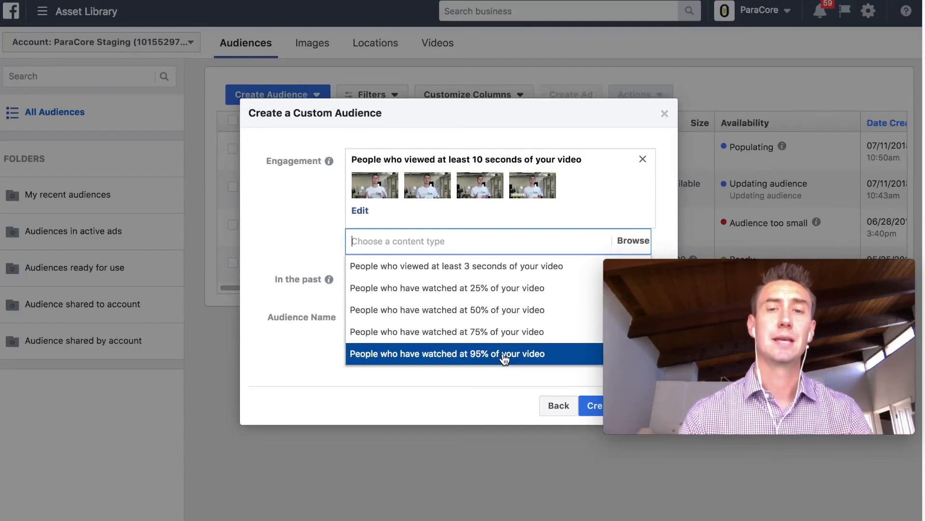
Return to the engagement sources without creating the video audience and start one based on a lead form
left_click(554, 404)
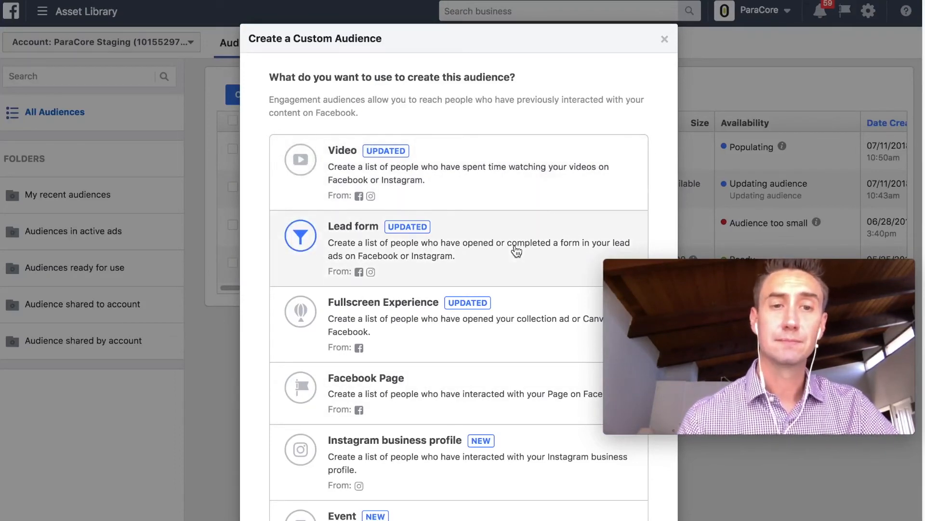
left_click(514, 249)
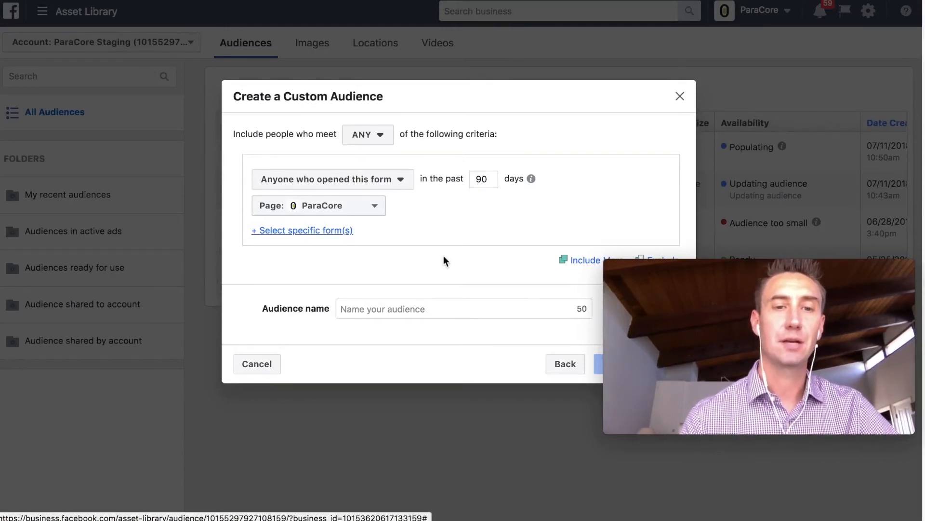
Review the lead form engagement criteria, keeping anyone who opened the form, and return to the engagement sources
left_click(400, 188)
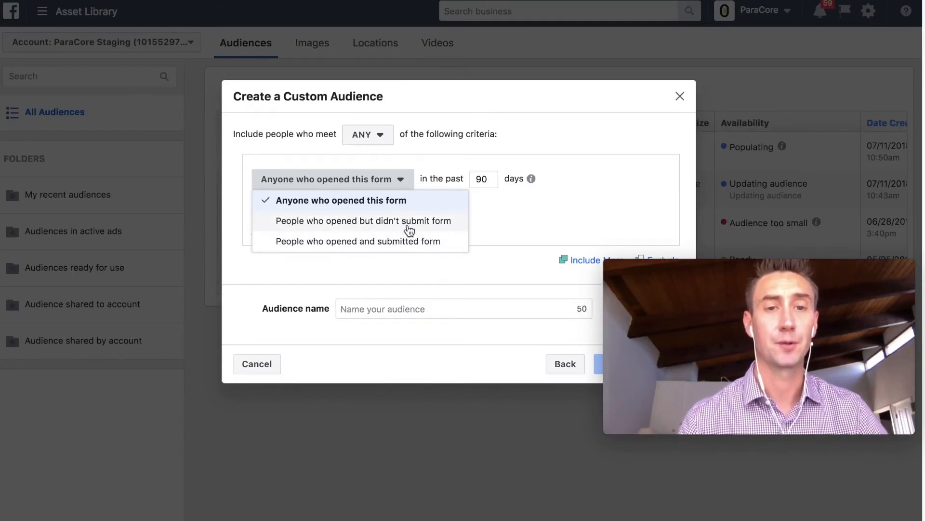
left_click(521, 327)
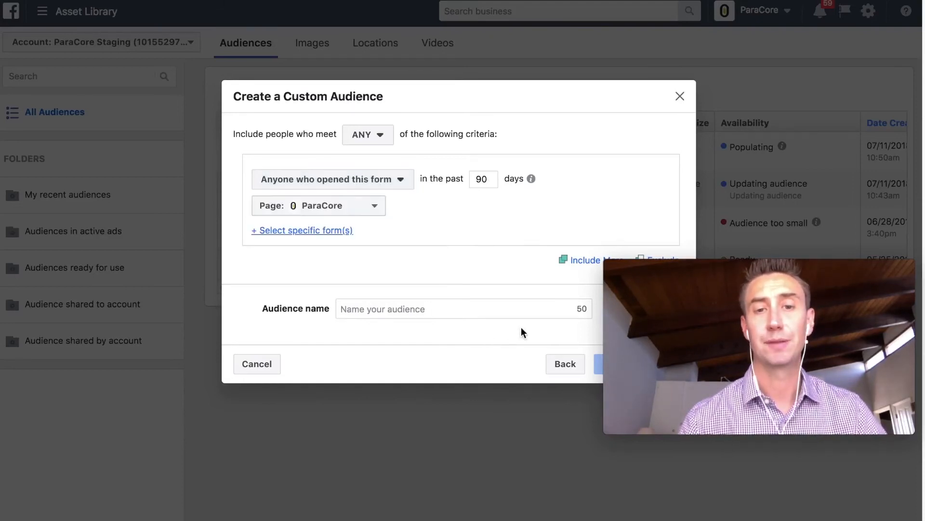
left_click(563, 365)
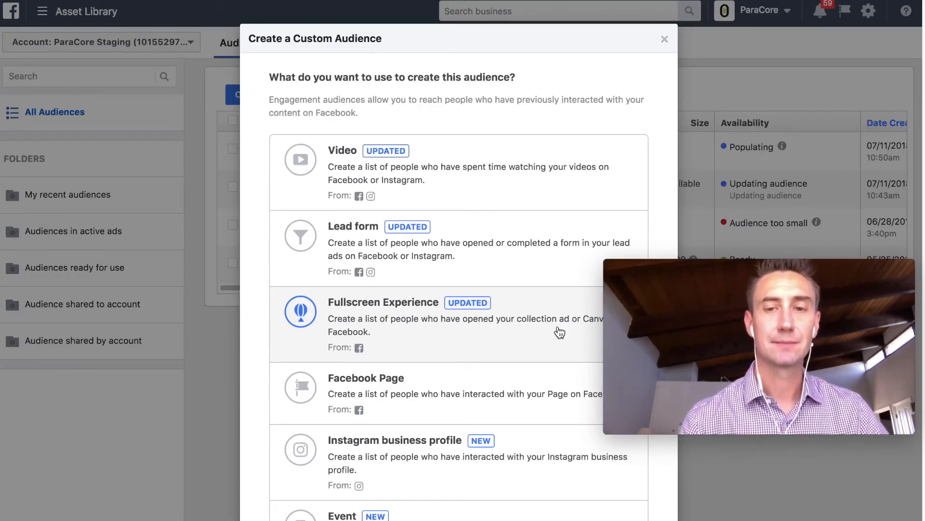
Start a Fullscreen Experience audience, review its Canvas engagement criteria and return to the engagement sources
left_click(559, 333)
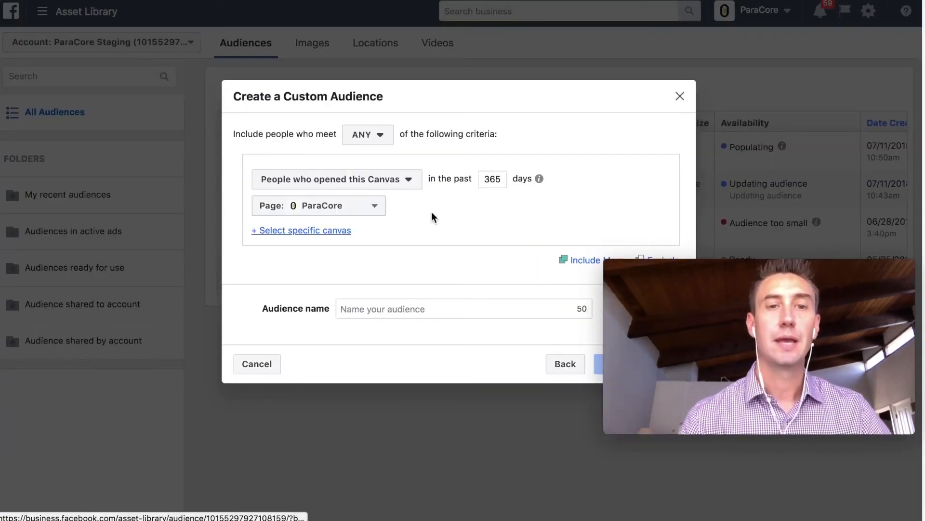
left_click(409, 181)
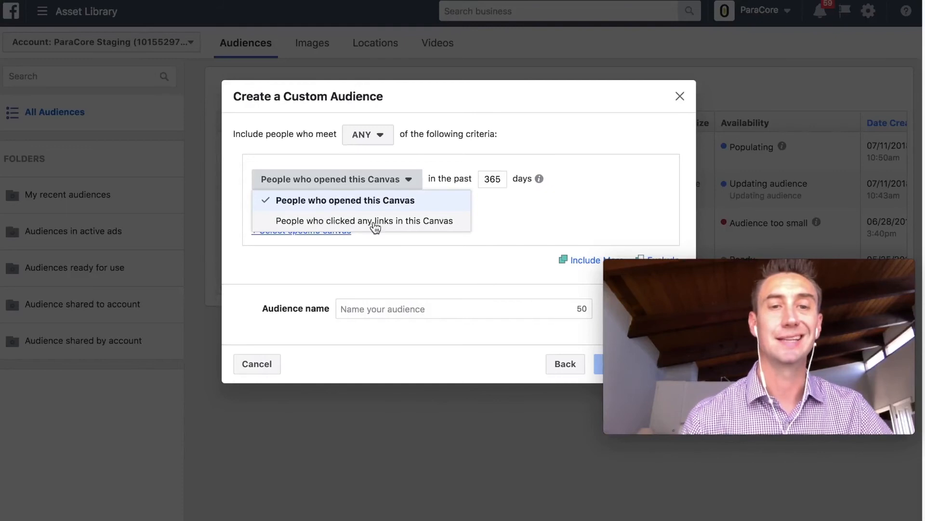
left_click(476, 252)
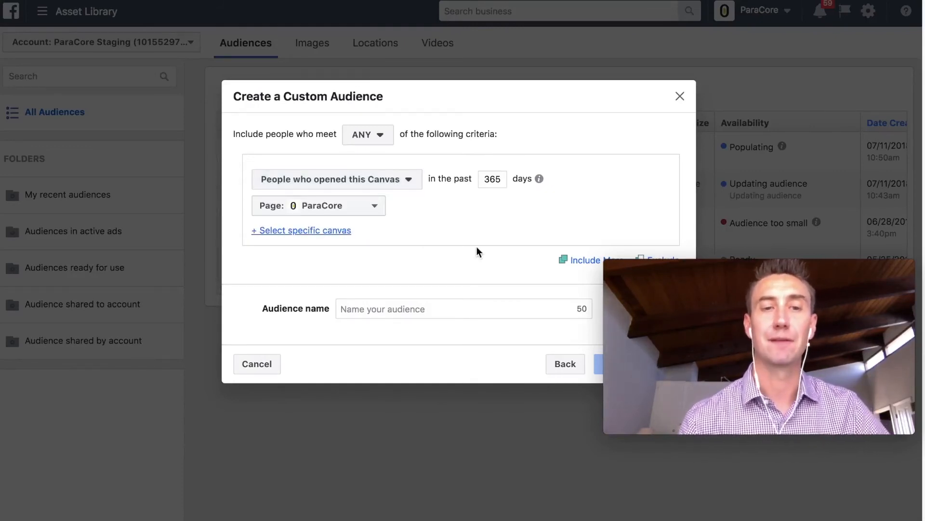
left_click(561, 365)
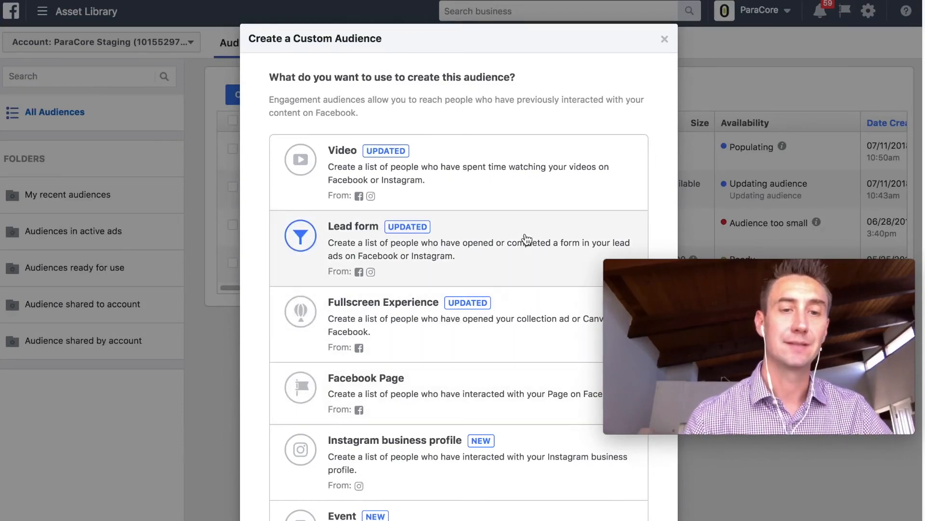
Start a Facebook Page audience, review its Page engagement criteria and day range, and return to the engagement sources
scroll(527, 240, "down", 3)
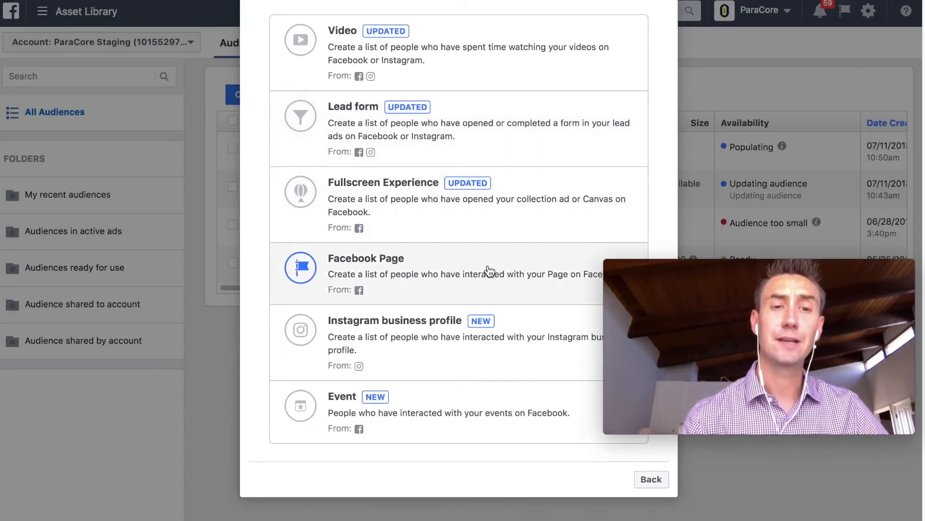
left_click(489, 271)
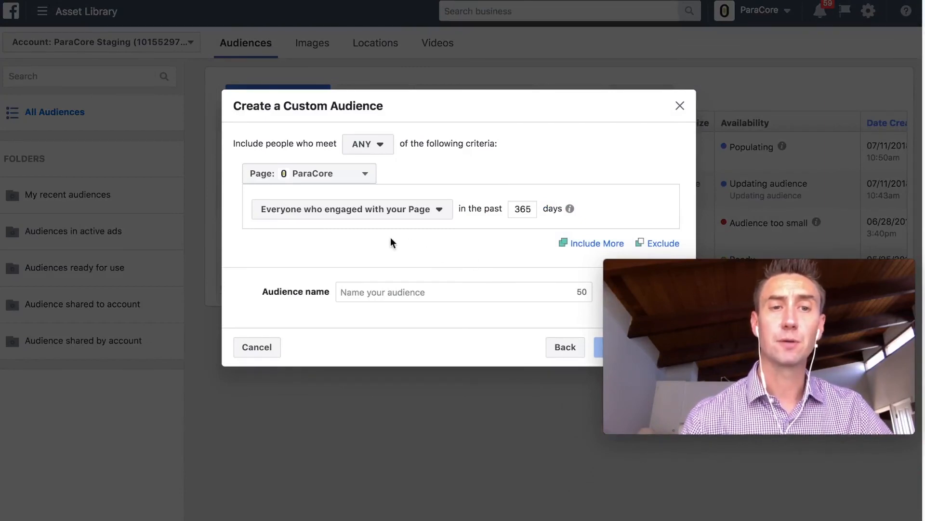
left_click(390, 216)
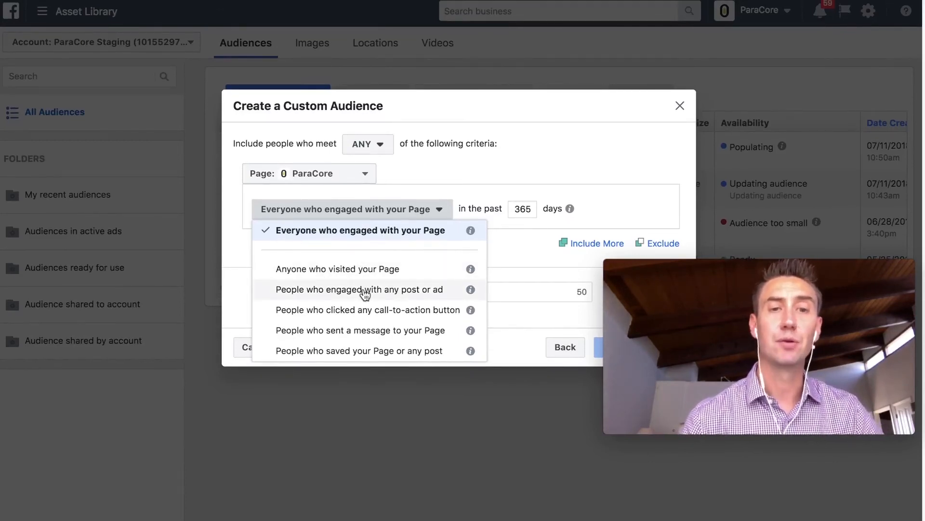
mouse_move(470, 316)
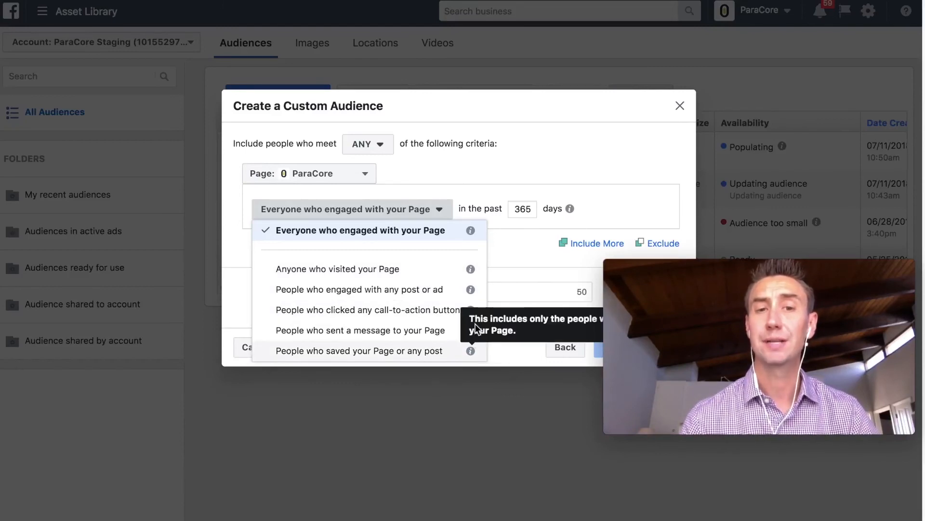
left_click(507, 248)
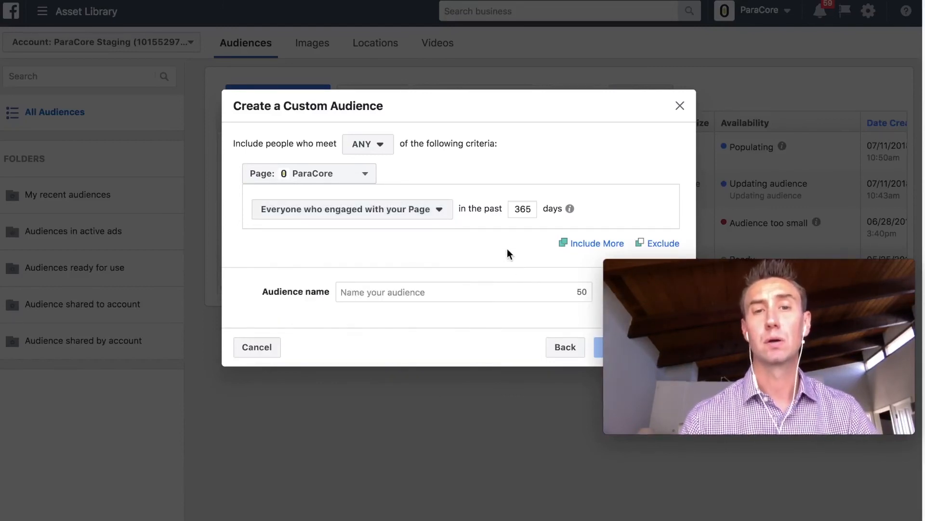
double_click(523, 208)
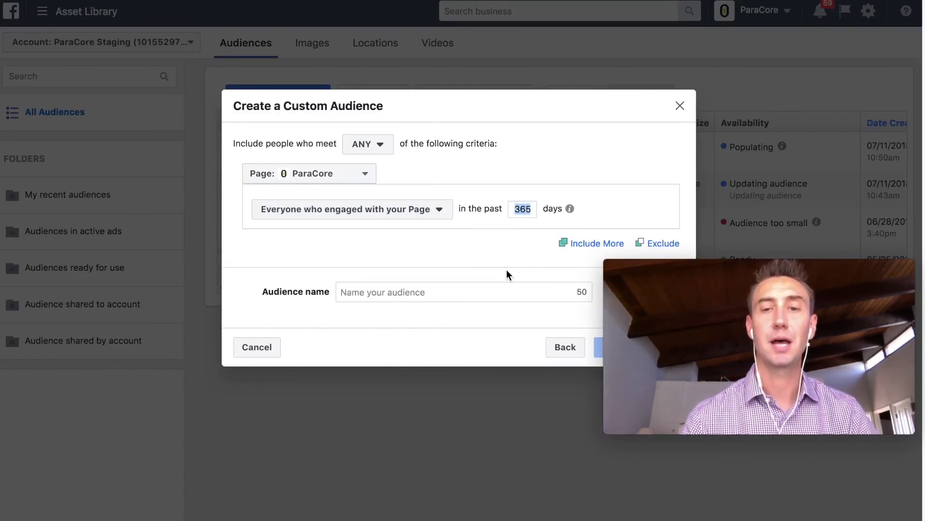
left_click(571, 349)
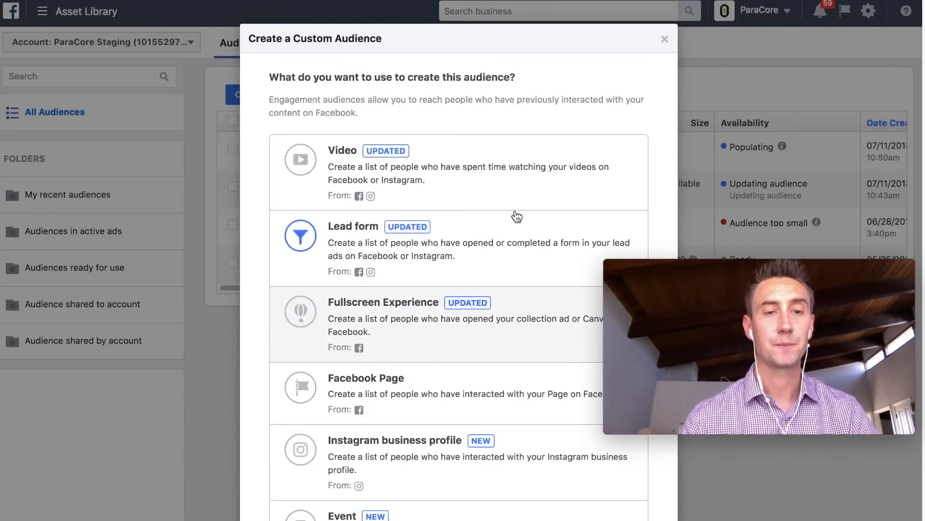
Start an Instagram business profile audience, review its engagement criteria and return to the engagement sources
scroll(517, 217, "down", 2)
scroll(443, 313, "up", 2)
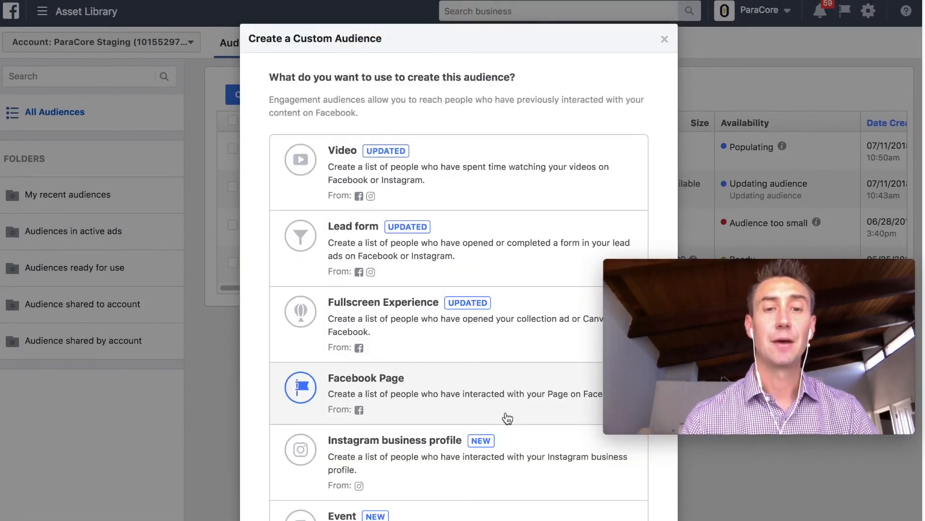
left_click(519, 451)
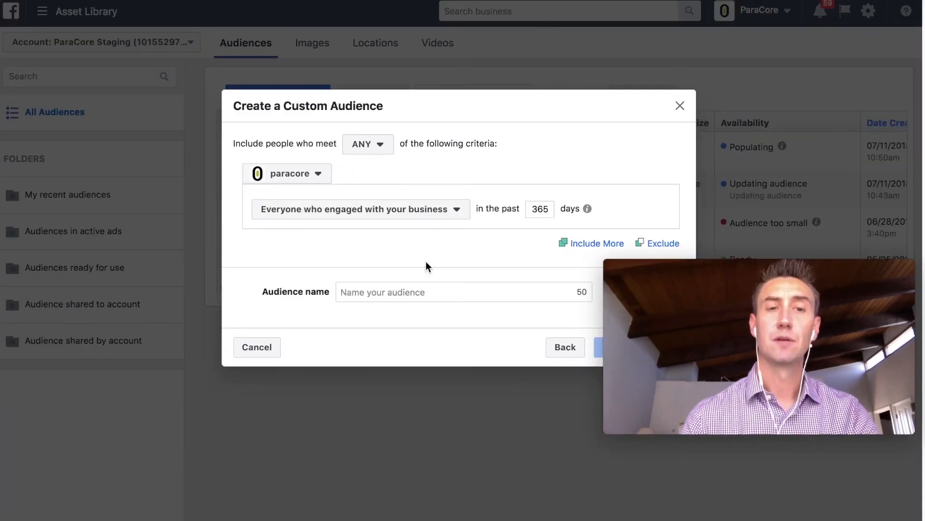
left_click(424, 216)
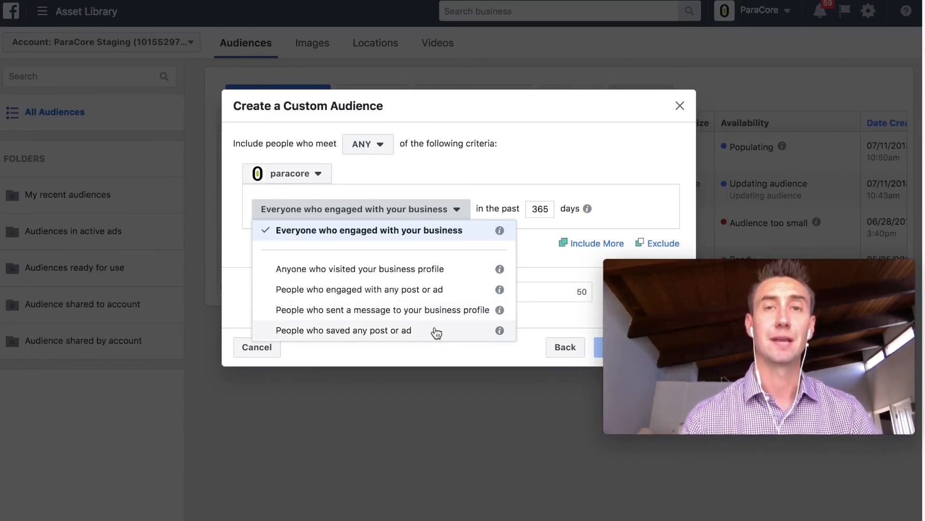
left_click(430, 182)
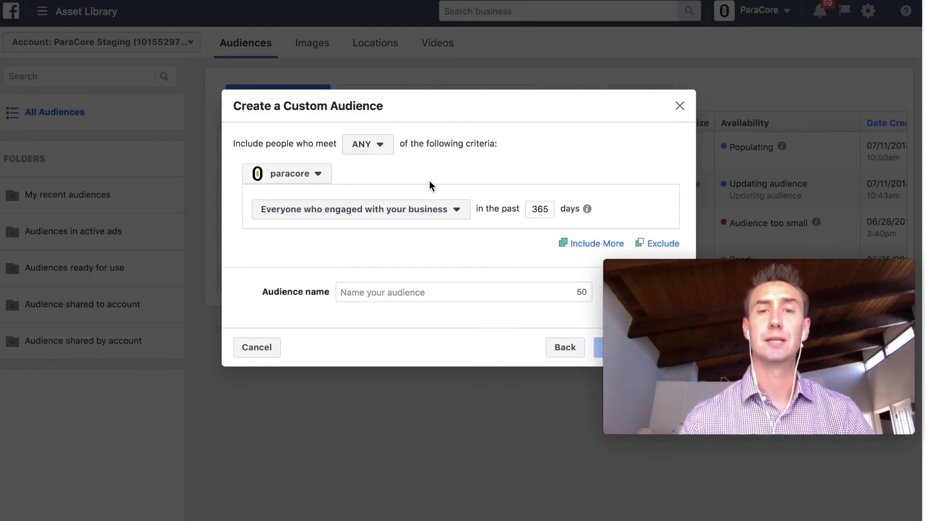
left_click(567, 349)
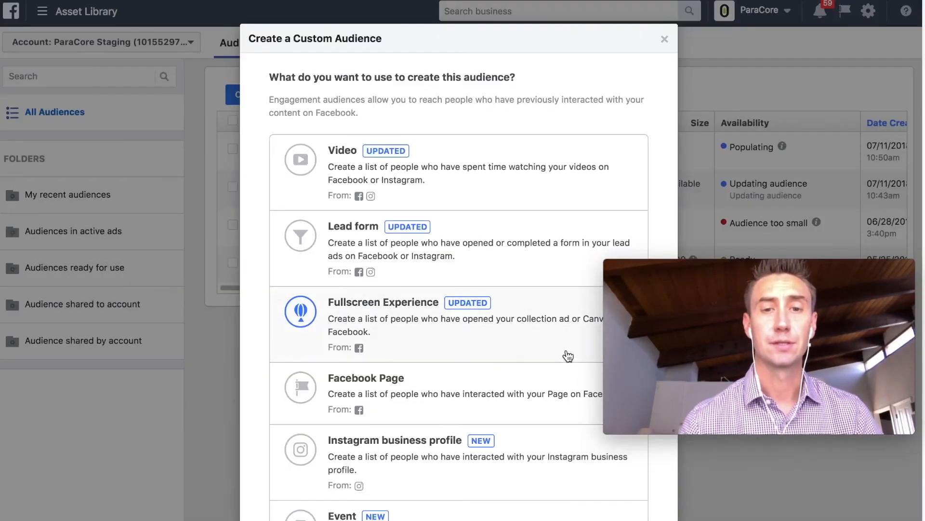
Start an Event audience of people who have responded Going to the ParaCore New Office Open House event
scroll(522, 235, "down", 3)
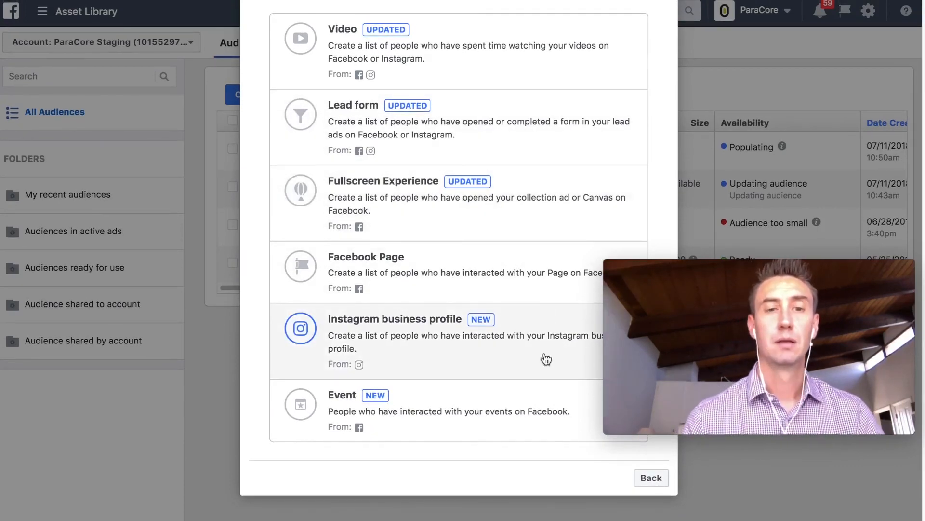
left_click(504, 410)
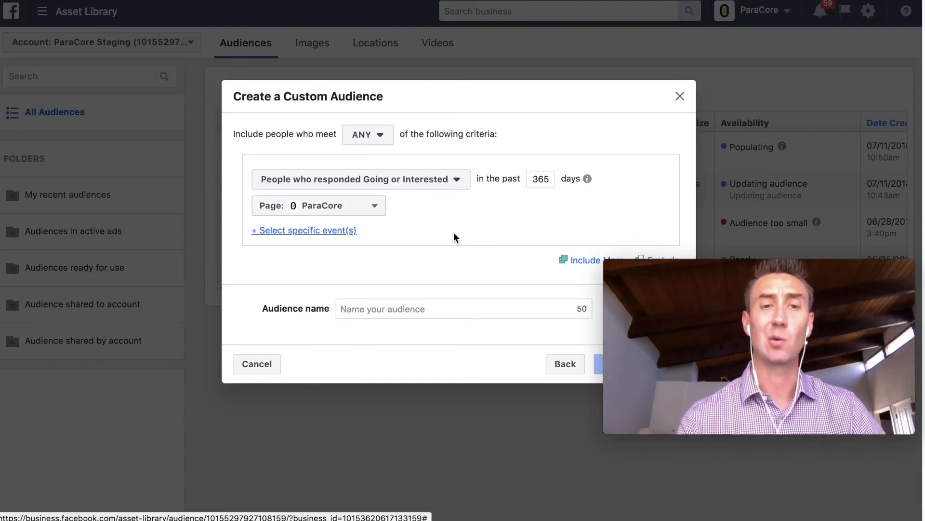
left_click(454, 187)
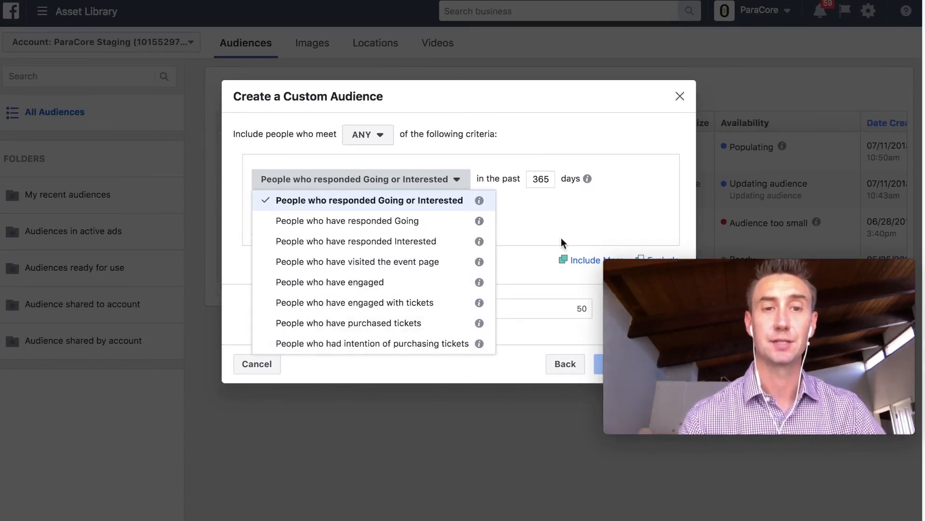
left_click(440, 221)
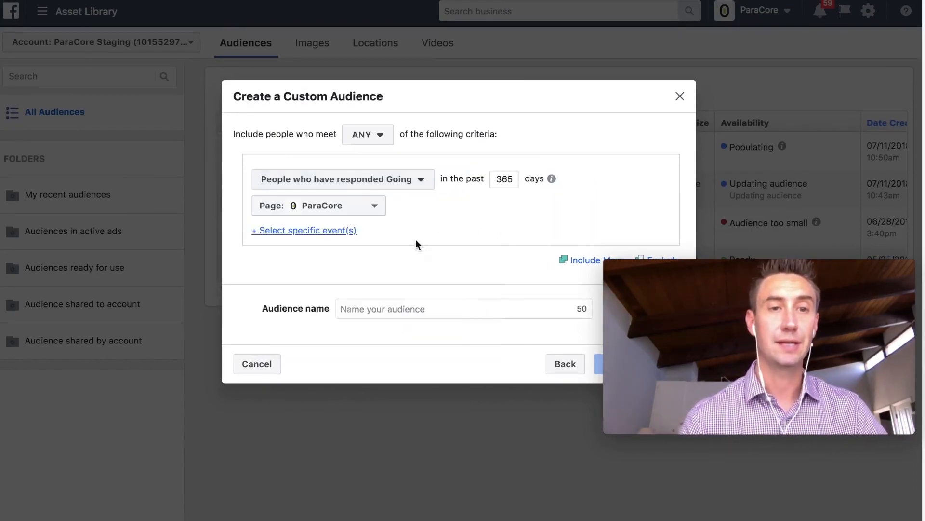
left_click(349, 231)
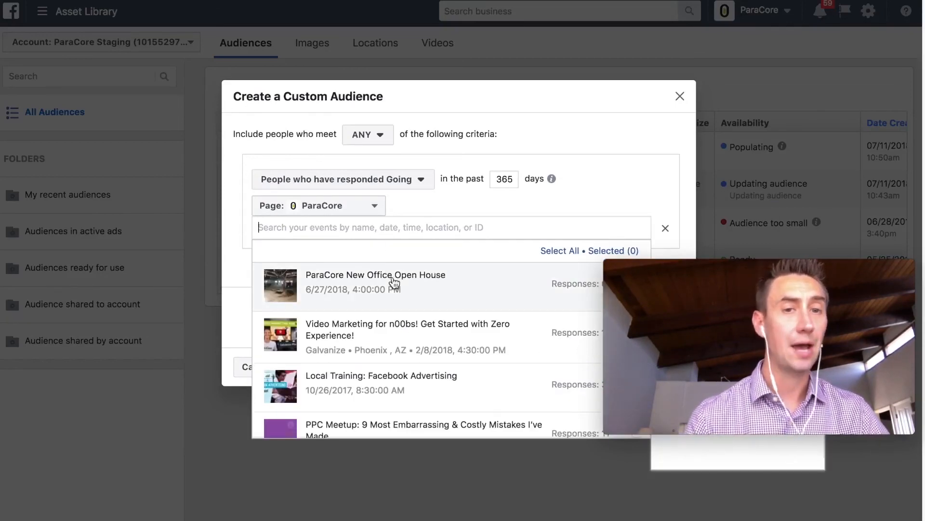
left_click(394, 281)
left_click(620, 170)
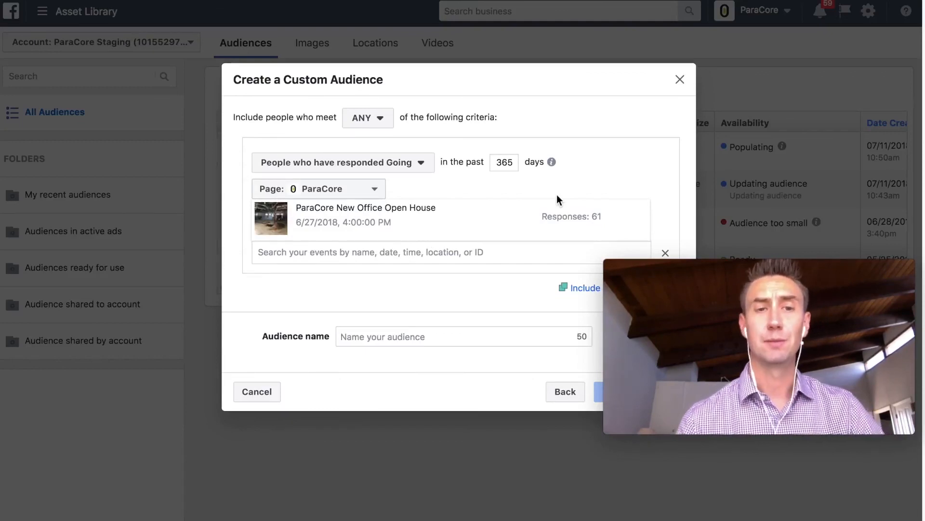
Switch the event criterion to people who responded Going or Interested and review the other event engagement options
left_click(410, 167)
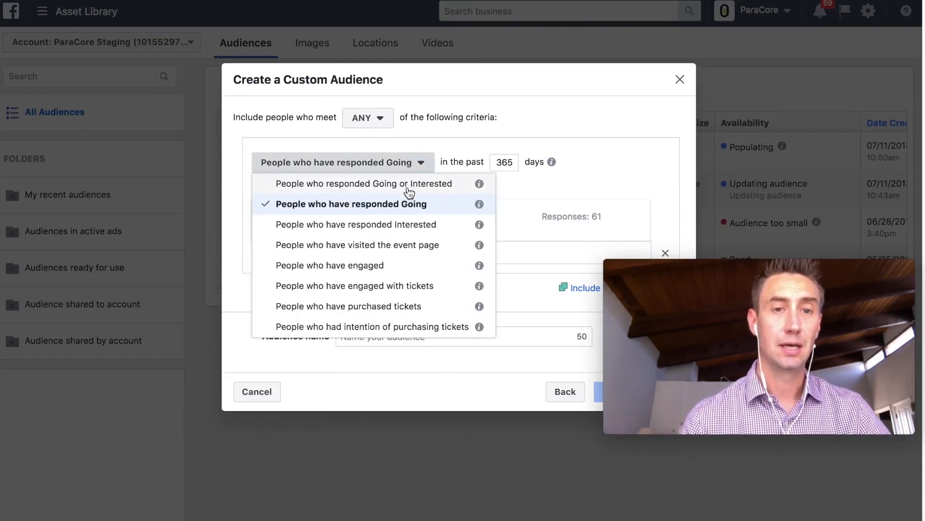
left_click(408, 188)
mouse_move(587, 221)
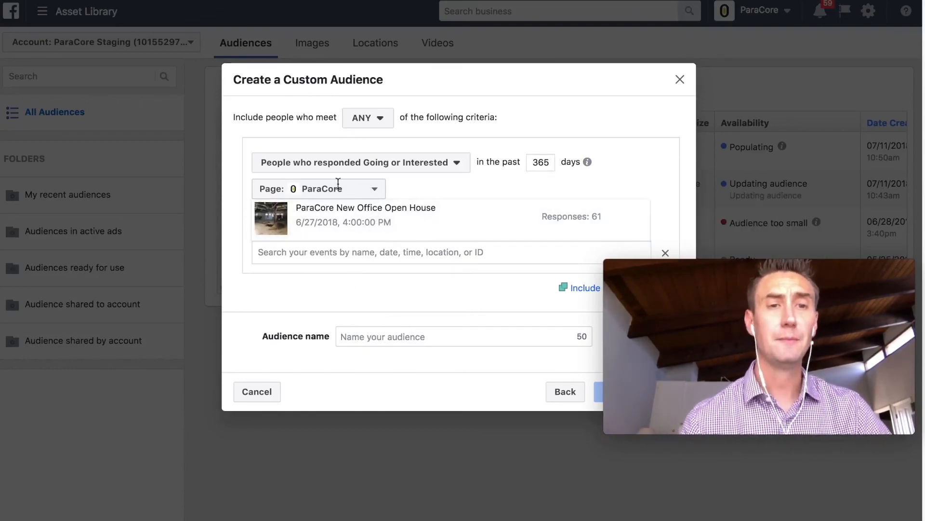
mouse_move(428, 238)
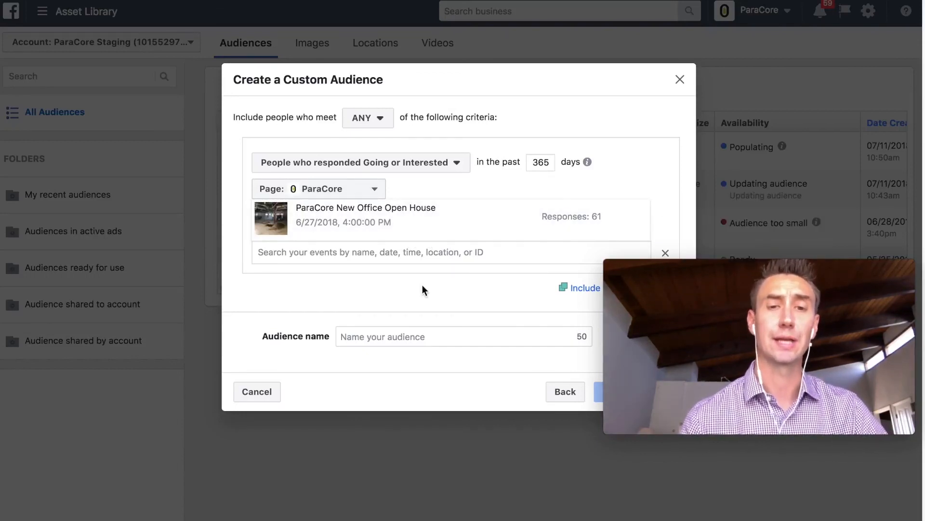
left_click(397, 169)
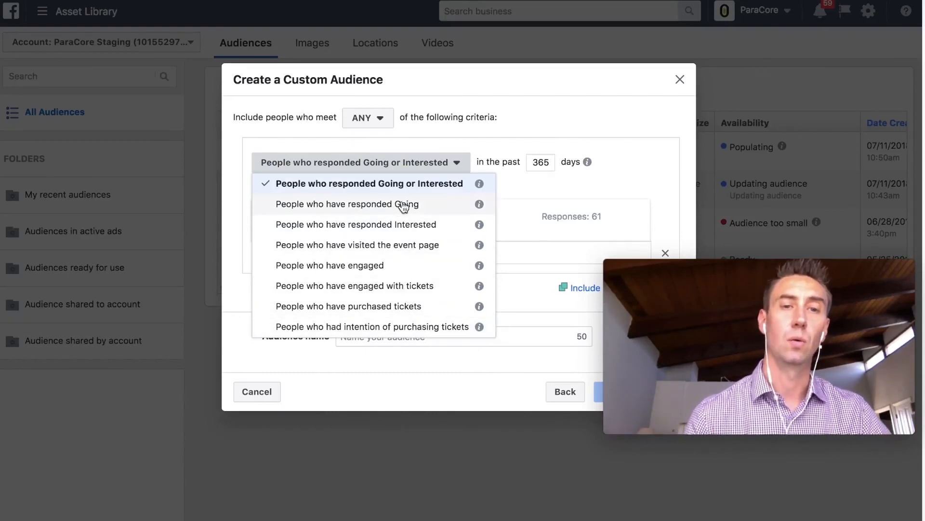
left_click(465, 381)
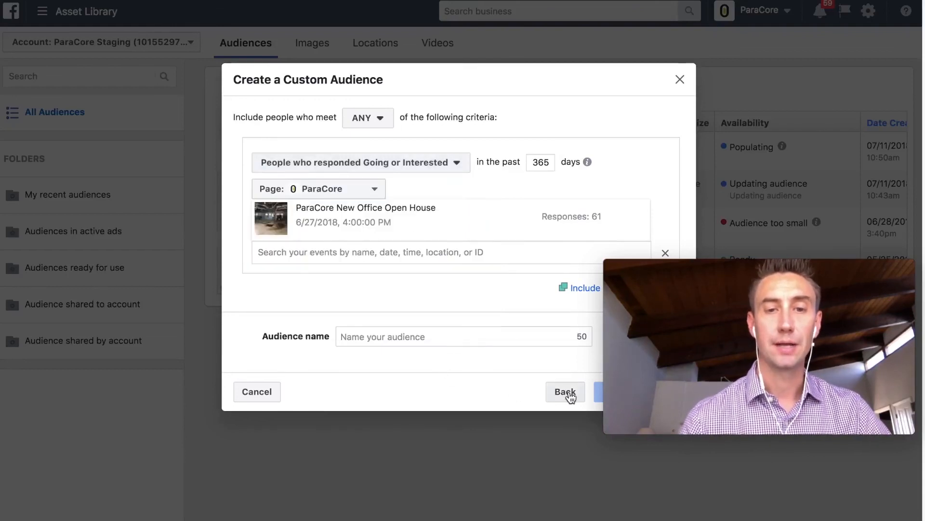
Leave the event audience without creating it and return to the main list of custom audience sources
left_click(565, 392)
scroll(435, 275, "down", 3)
left_click(648, 478)
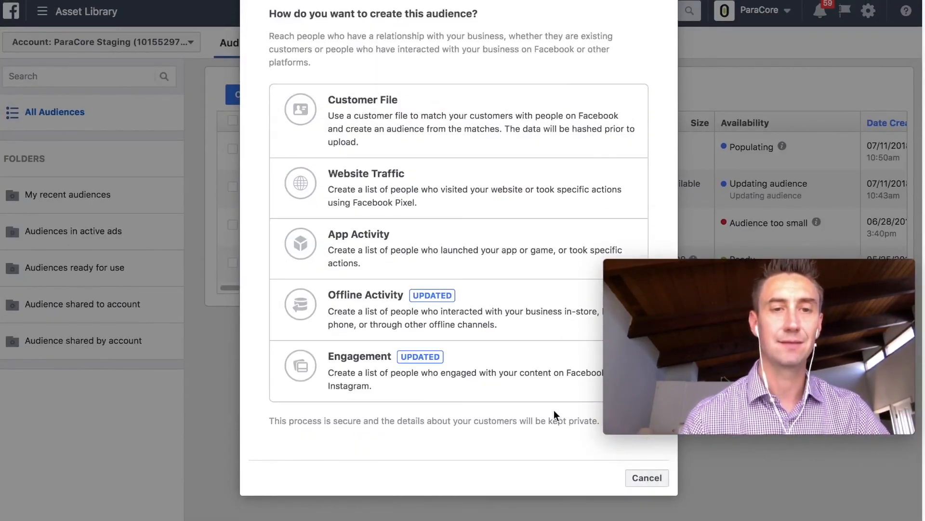
scroll(454, 315, "up", 3)
scroll(463, 290, "down", 1)
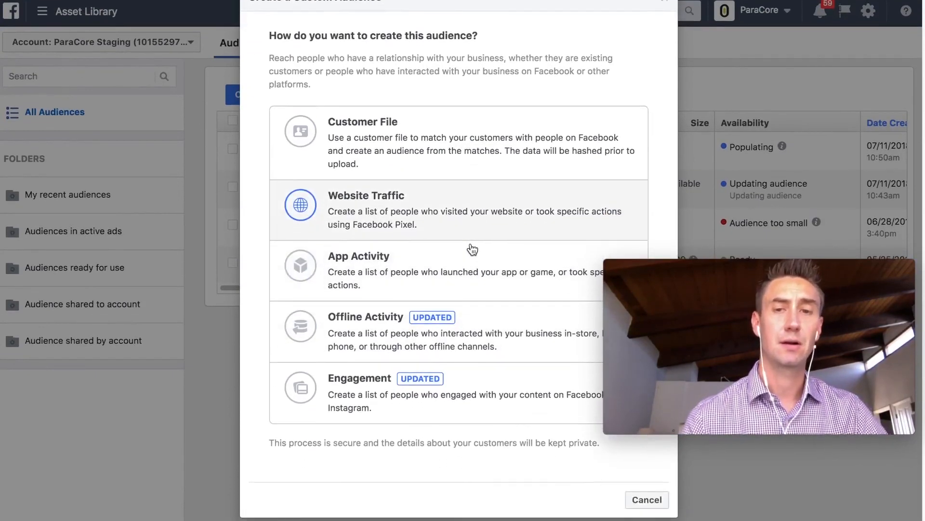